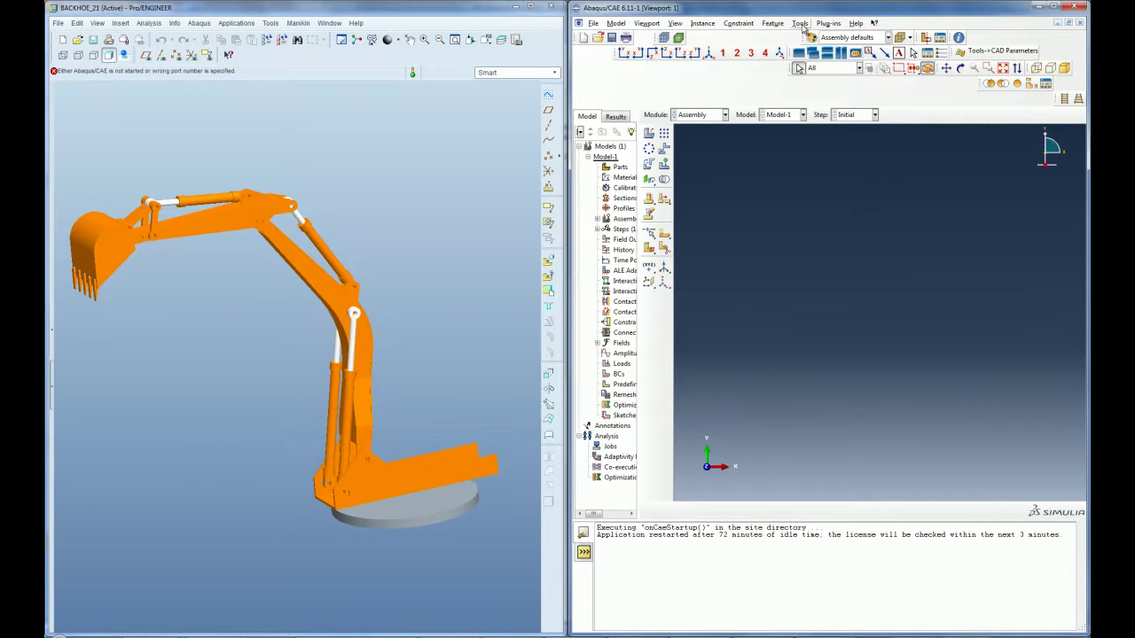
# - Enable the associative CAD connection to Pro/ENGINEER in Abaqus/CAE
pyautogui.click(801, 23)
pyautogui.moveTo(815, 122)
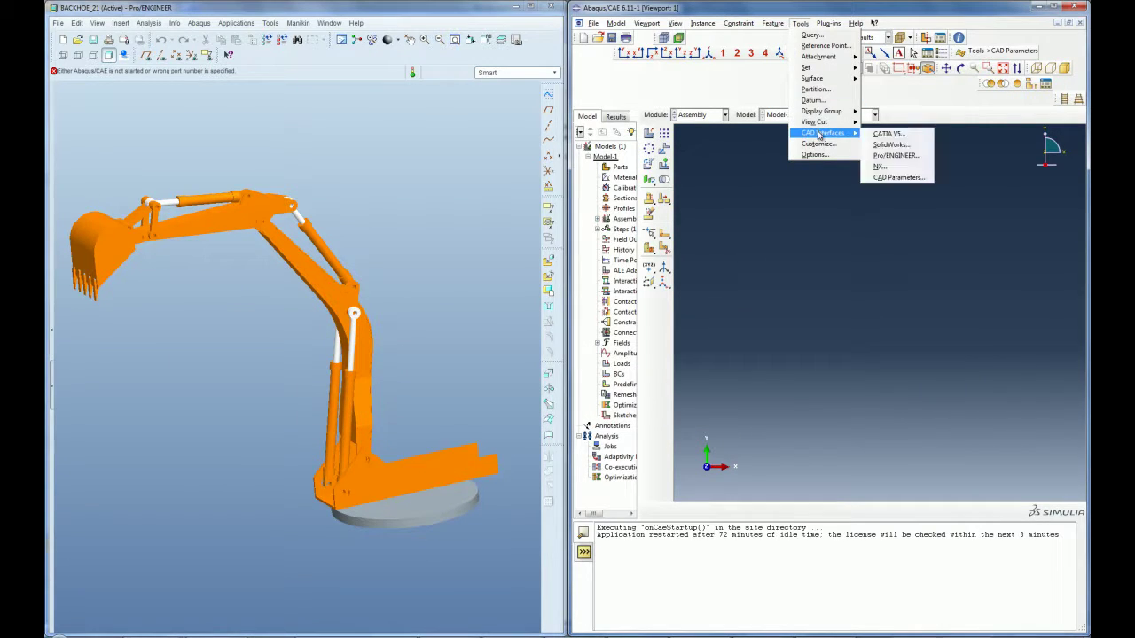
pyautogui.click(902, 158)
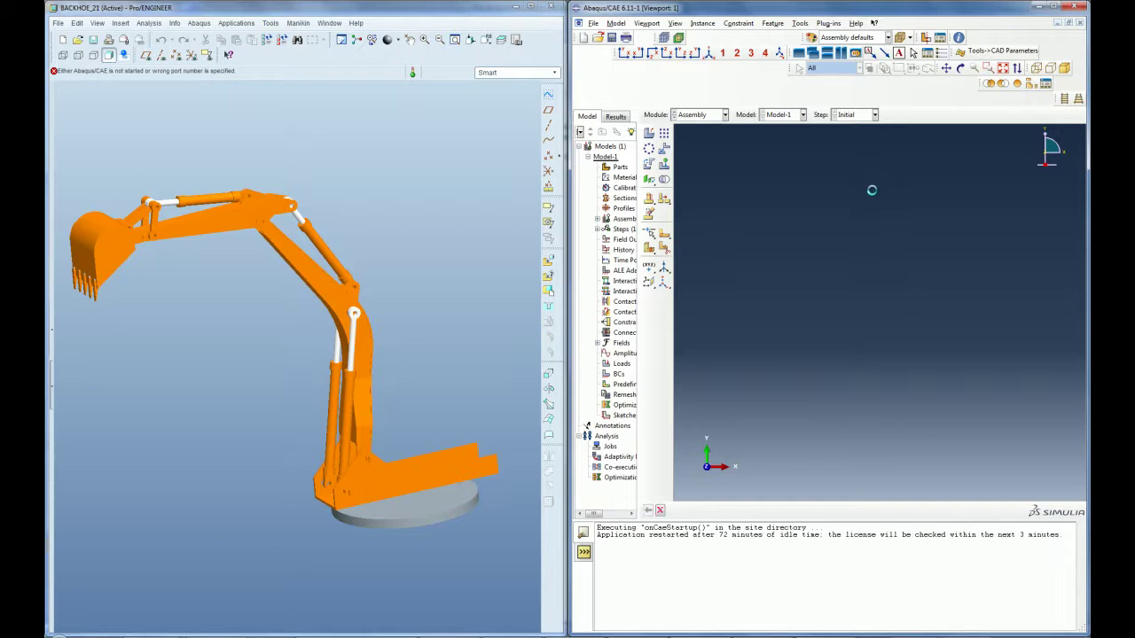
pyautogui.click(853, 245)
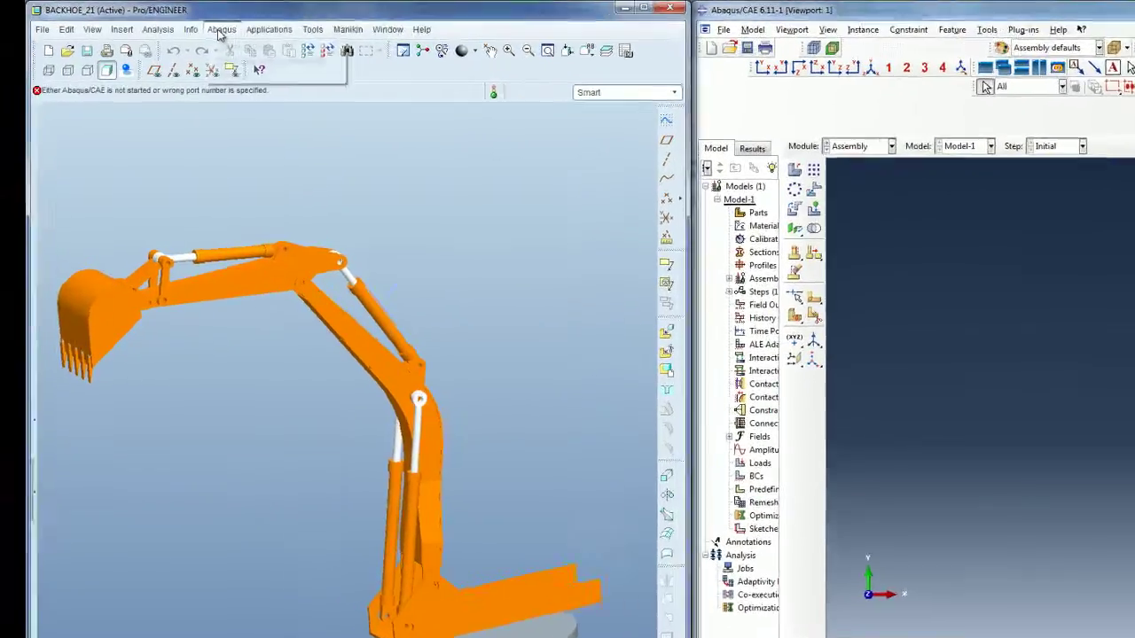
# - Switch to Pro/ENGINEER and start exporting the backhoe assembly to ABAQUS with Solid and Quilt exchange data
pyautogui.click(199, 24)
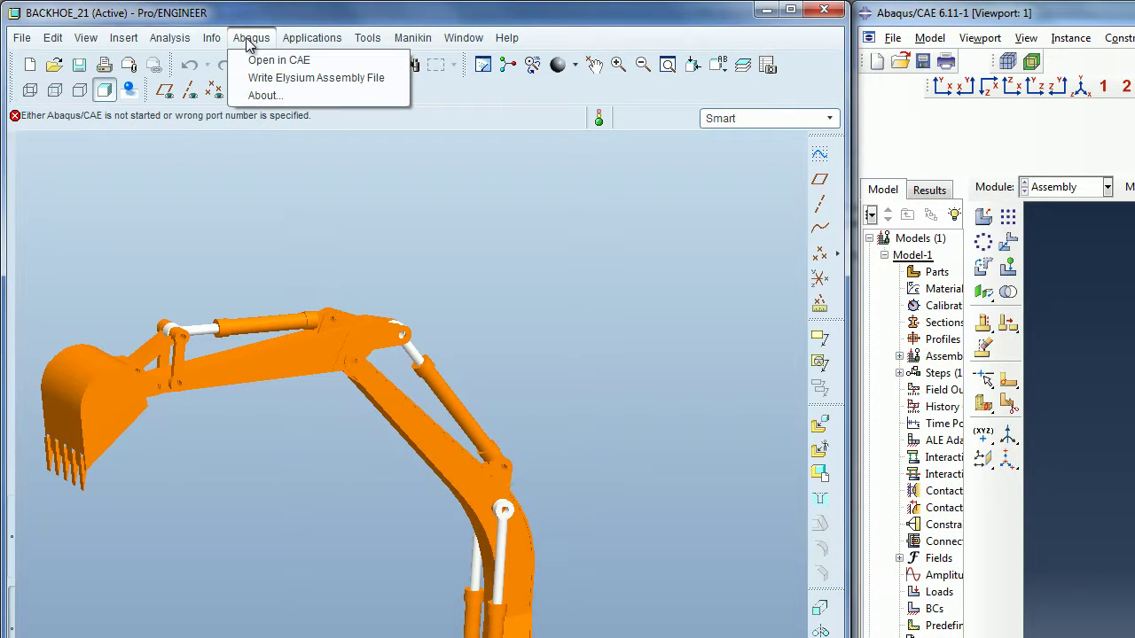
pyautogui.moveTo(21, 37)
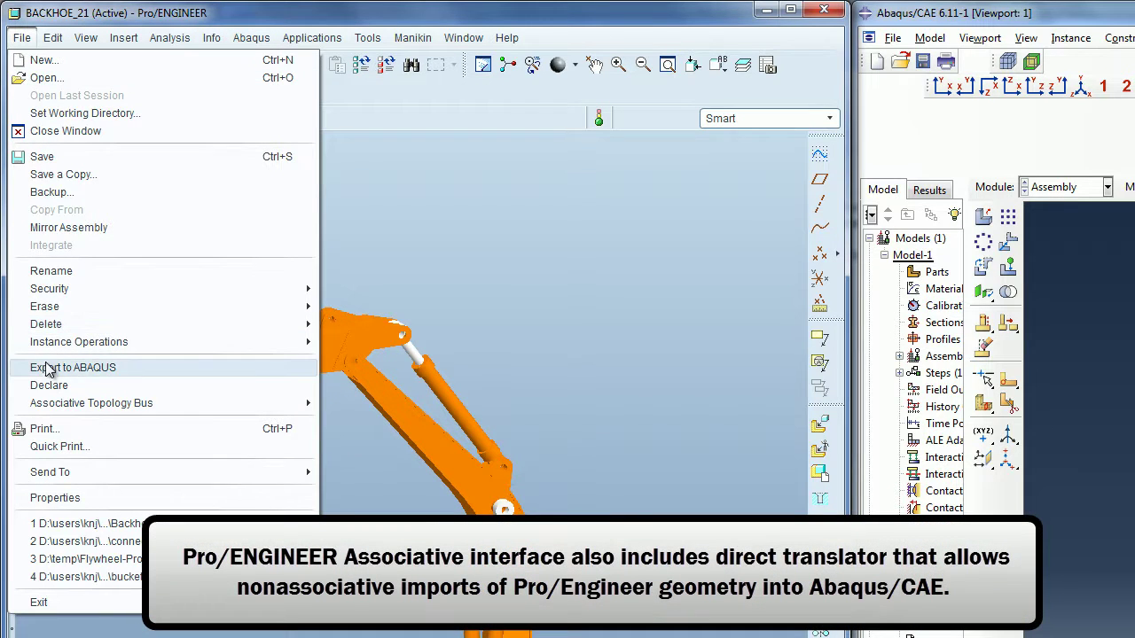
pyautogui.click(172, 371)
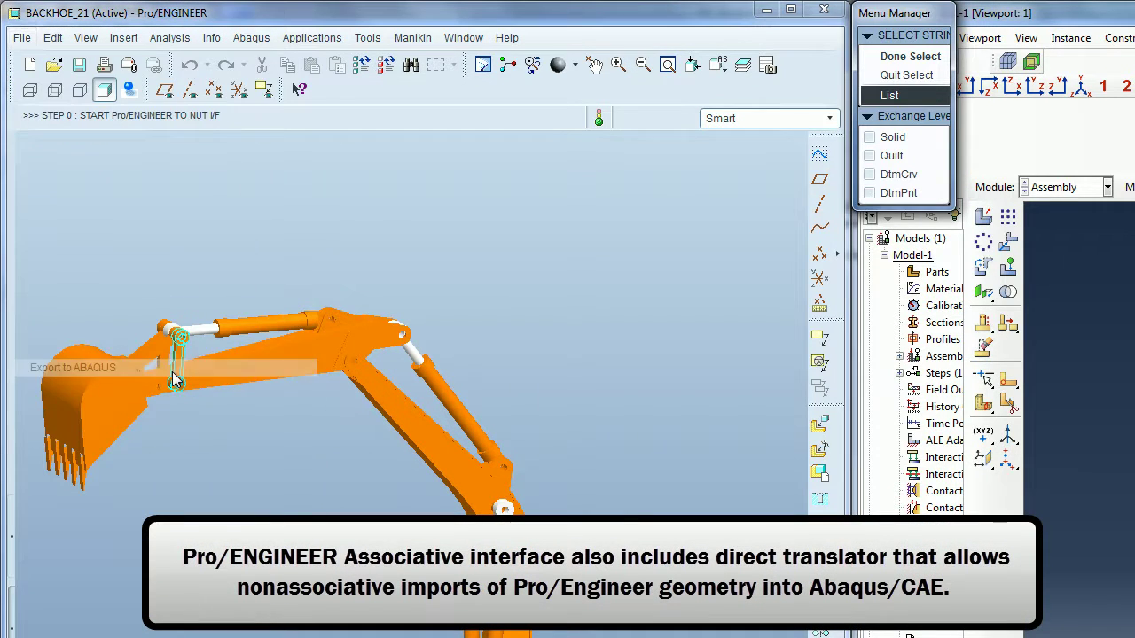
pyautogui.click(870, 137)
pyautogui.click(870, 155)
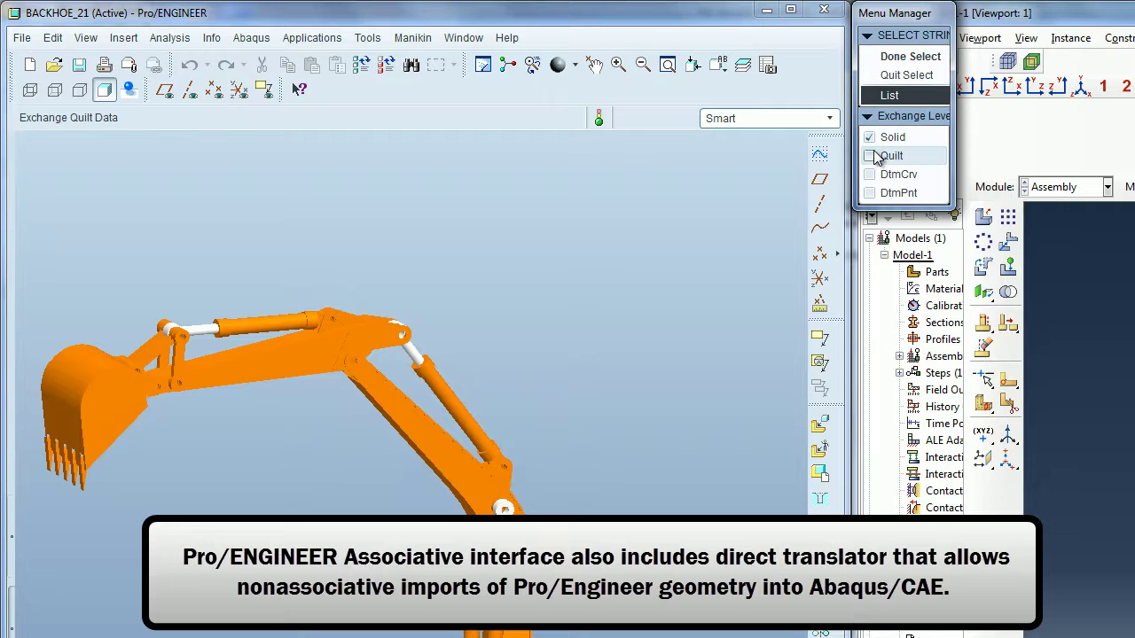
pyautogui.middleClick(878, 186)
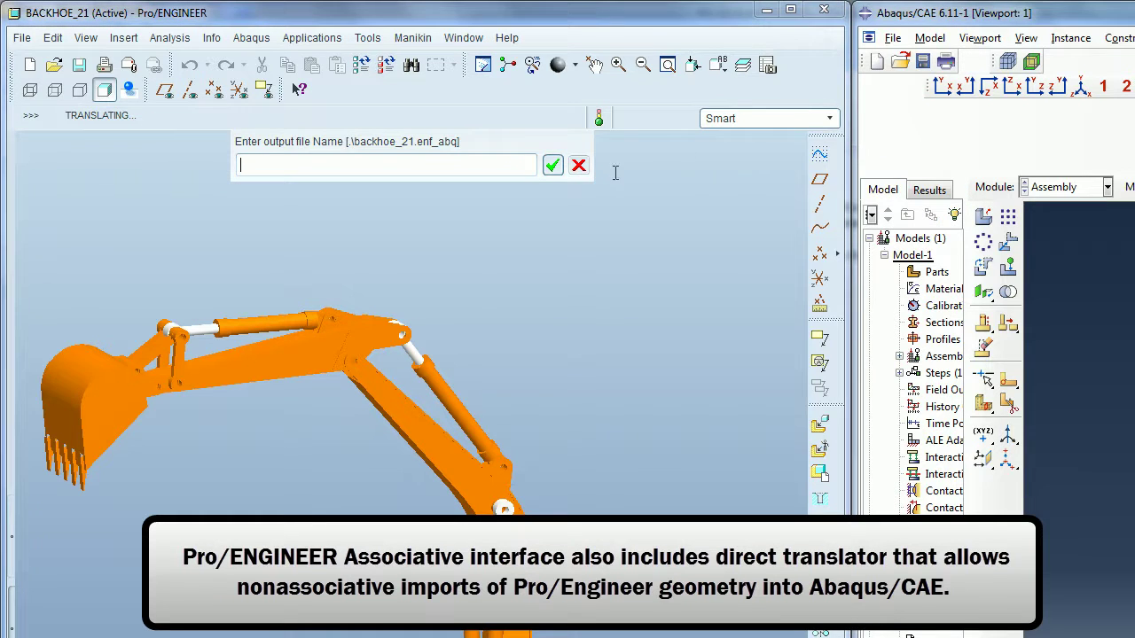
# - Accept the default output file name, continue the translation, and review and close the processing report
pyautogui.click(552, 165)
pyautogui.write('y')
pyautogui.click(551, 165)
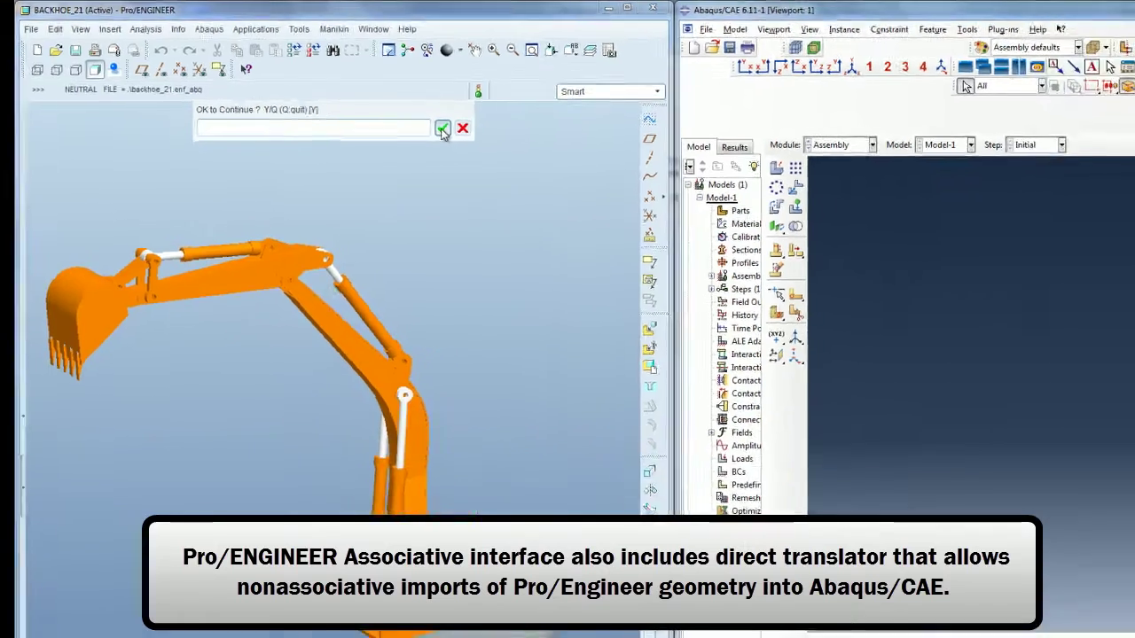
pyautogui.click(551, 165)
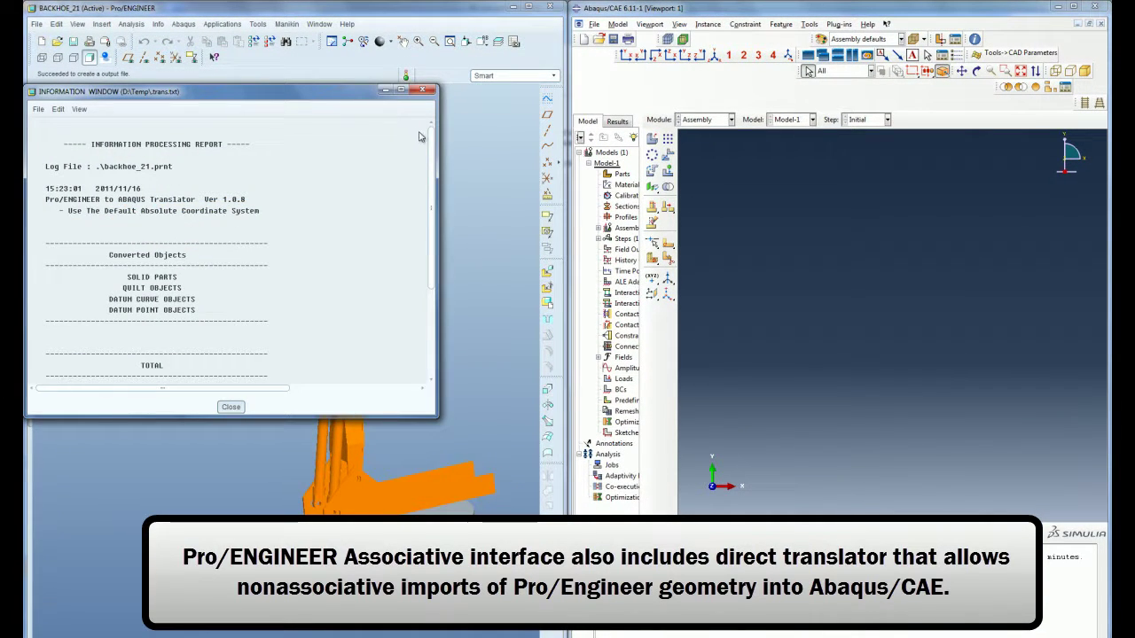
pyautogui.moveTo(428, 160); pyautogui.dragTo(426, 239)
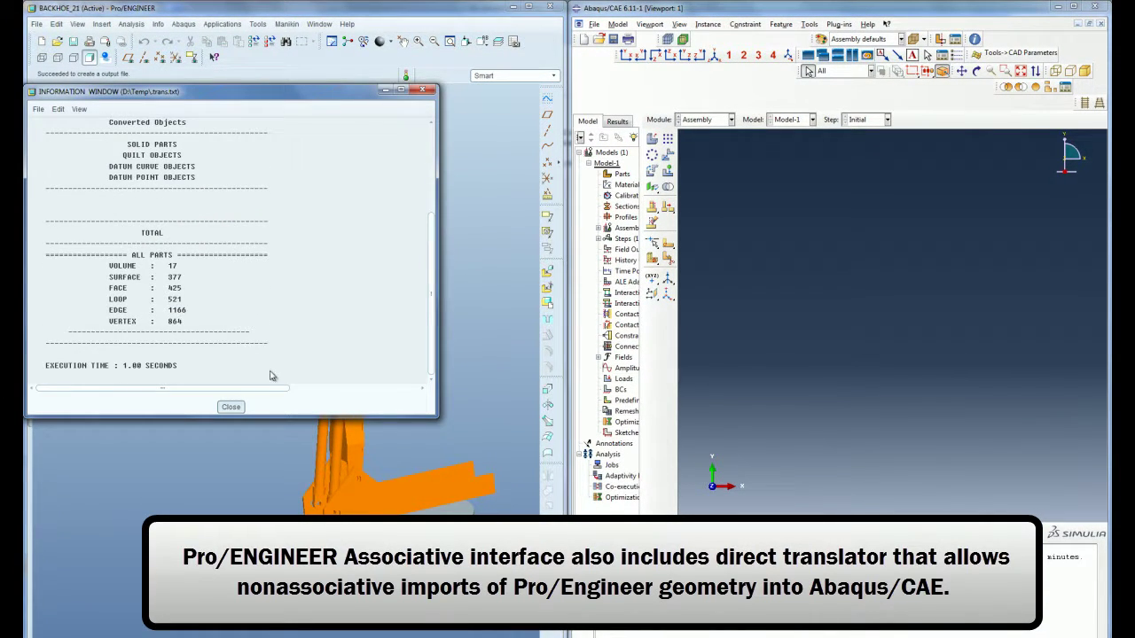
pyautogui.click(231, 406)
# - Open the backhoe assembly in Abaqus/CAE through the associative interface, using the default coordinate system
pyautogui.click(184, 24)
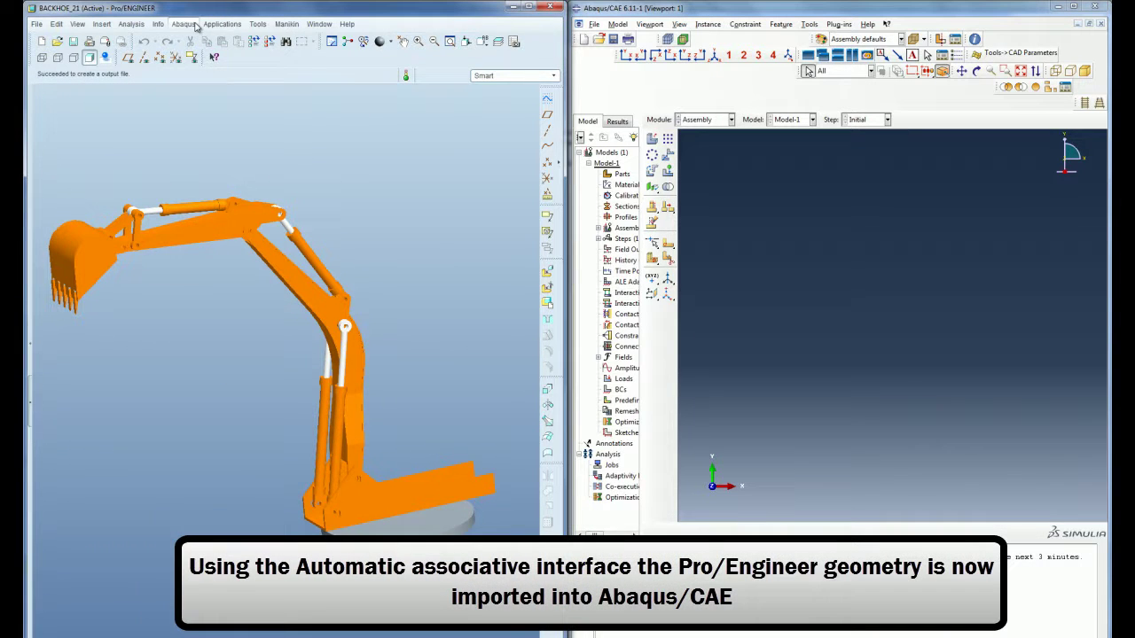
pyautogui.click(204, 43)
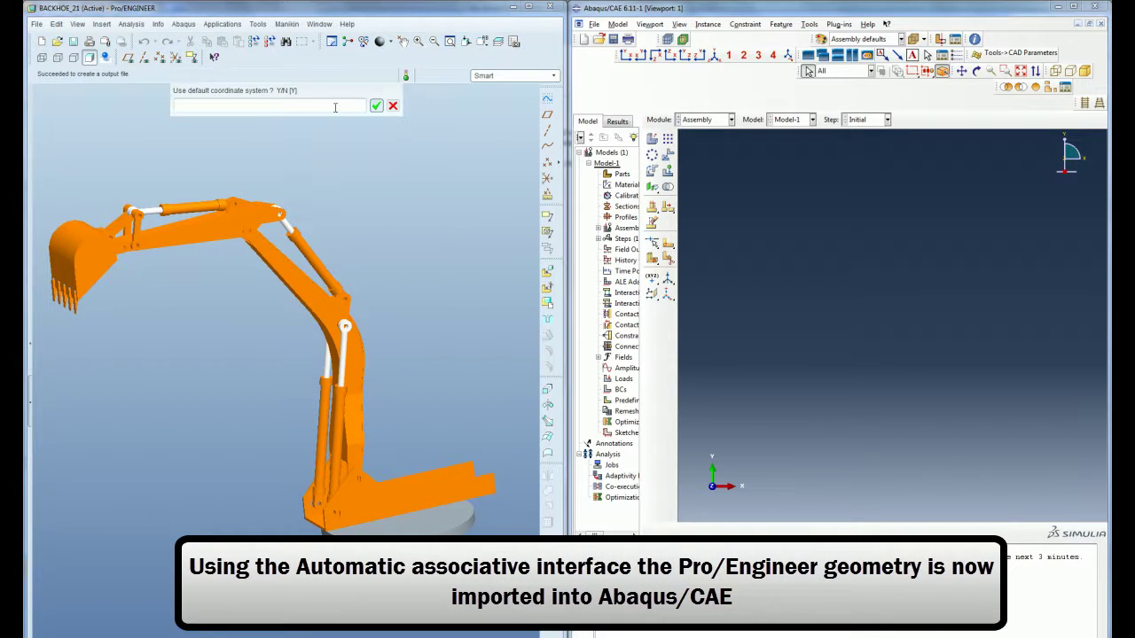
pyautogui.click(376, 106)
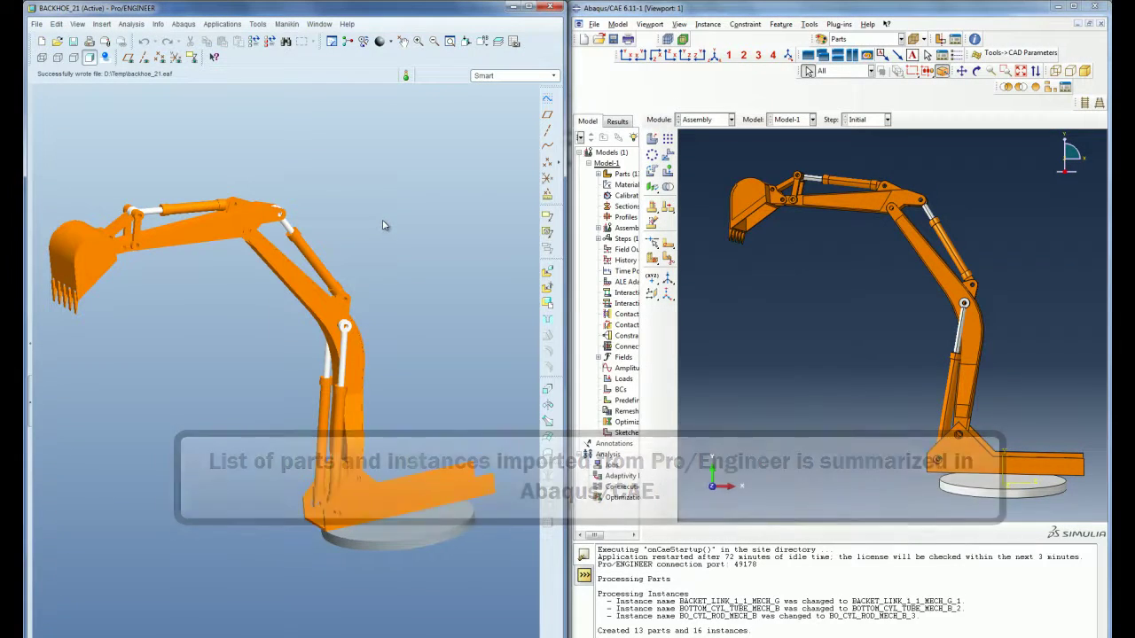
# - Set the Abaqus/CAE mouse configuration for view manipulation to Pro/ENGINEER Wildfire
pyautogui.click(809, 25)
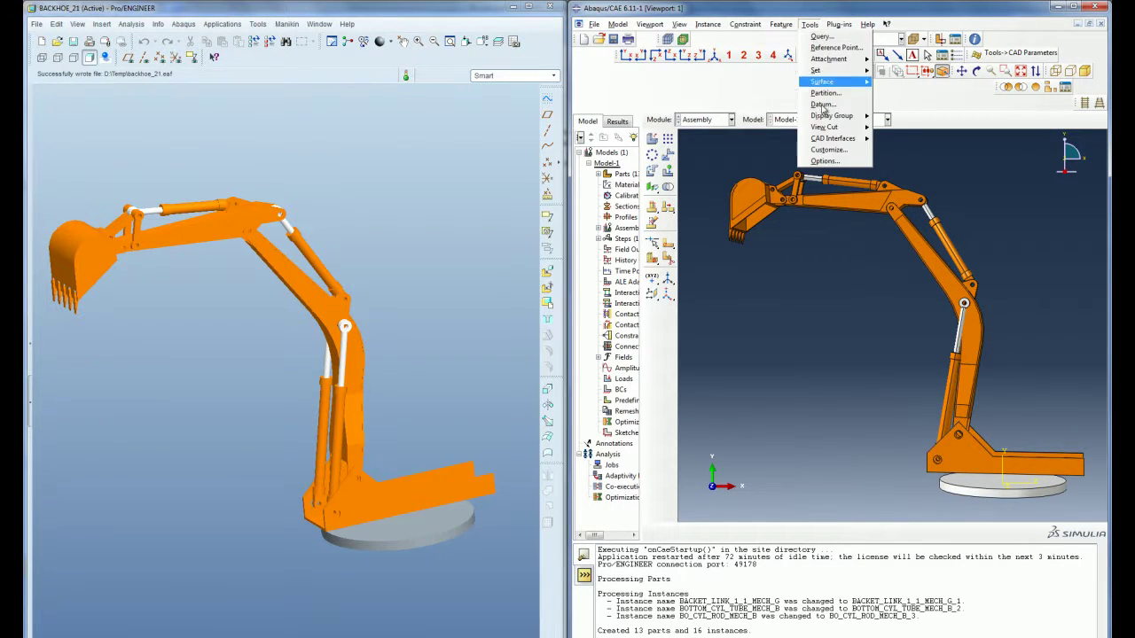
pyautogui.click(833, 164)
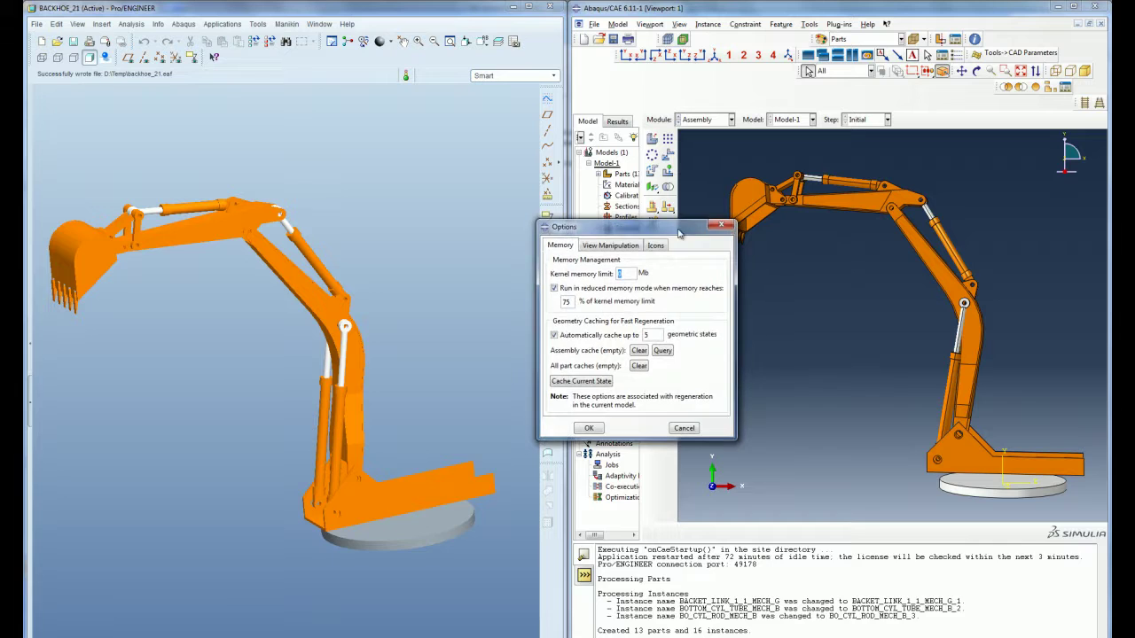
pyautogui.click(611, 245)
pyautogui.click(628, 275)
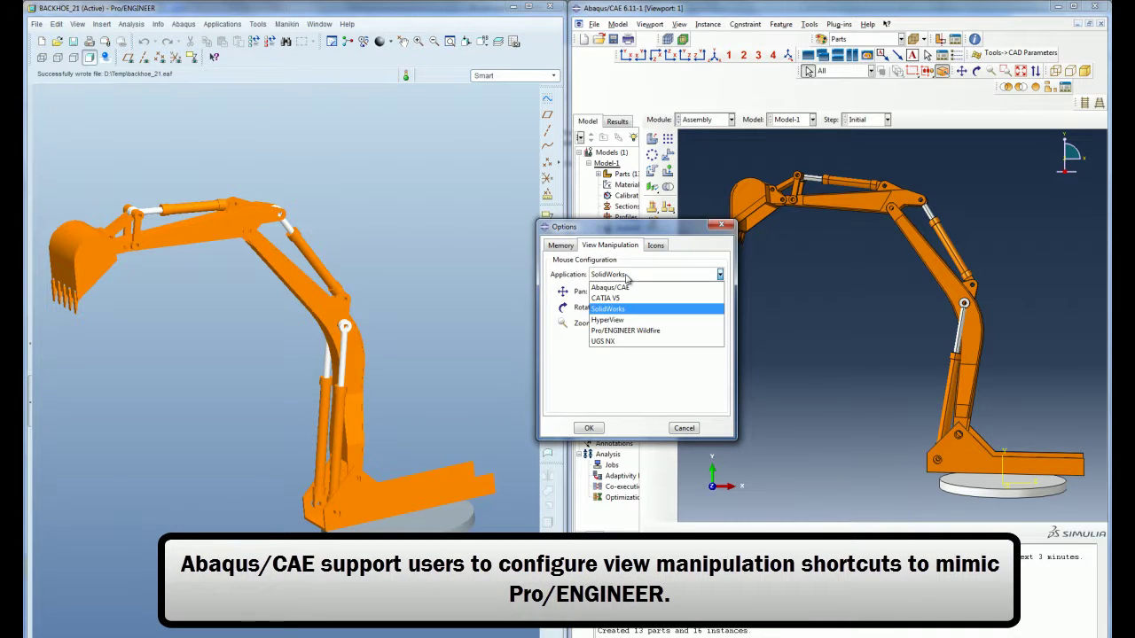
pyautogui.click(634, 332)
pyautogui.click(597, 429)
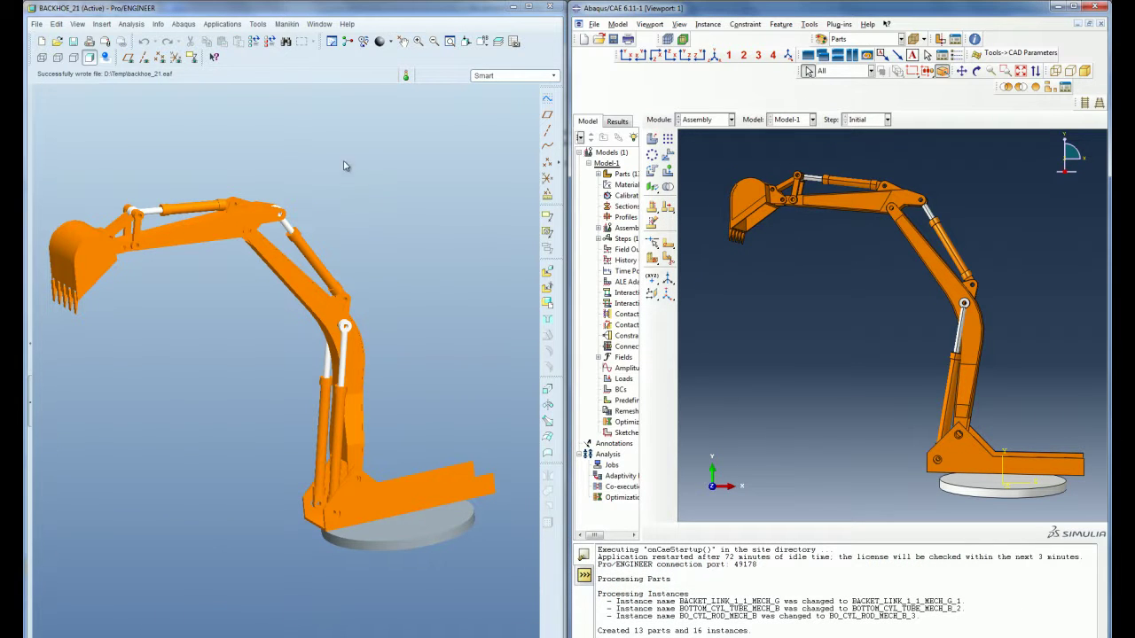
# - Reposition the backhoe arm in Pro/ENGINEER by moving the bucket down and inward toward the base
pyautogui.click(403, 41)
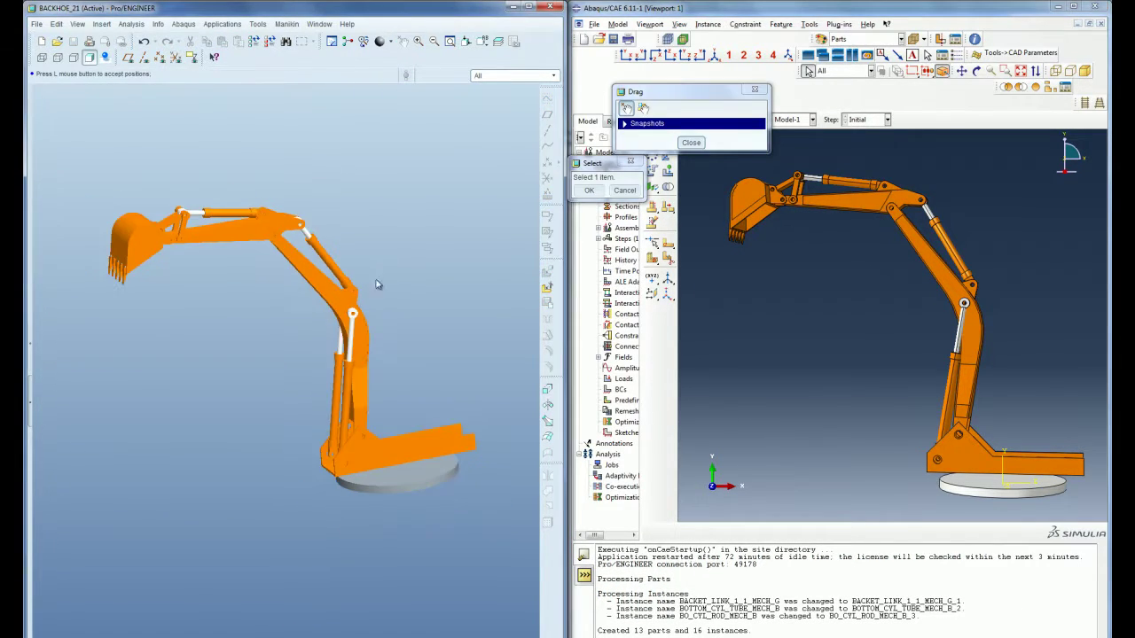
pyautogui.moveTo(276, 299); pyautogui.dragTo(288, 273, button='middle')
pyautogui.scroll(1, 365, 330)
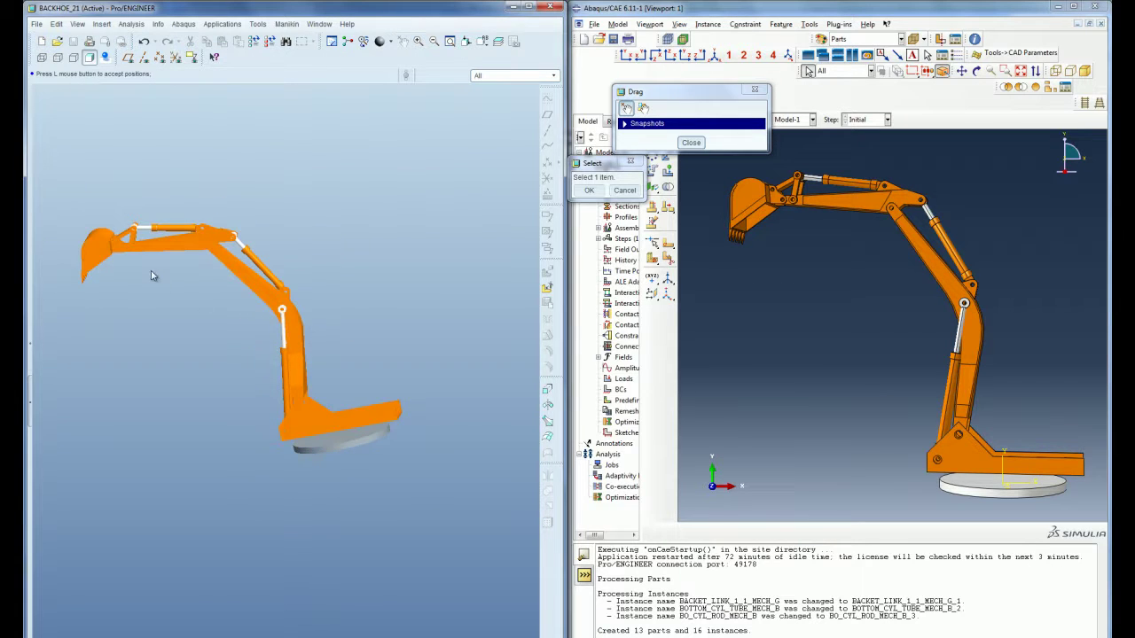
pyautogui.scroll(-2, 151, 276)
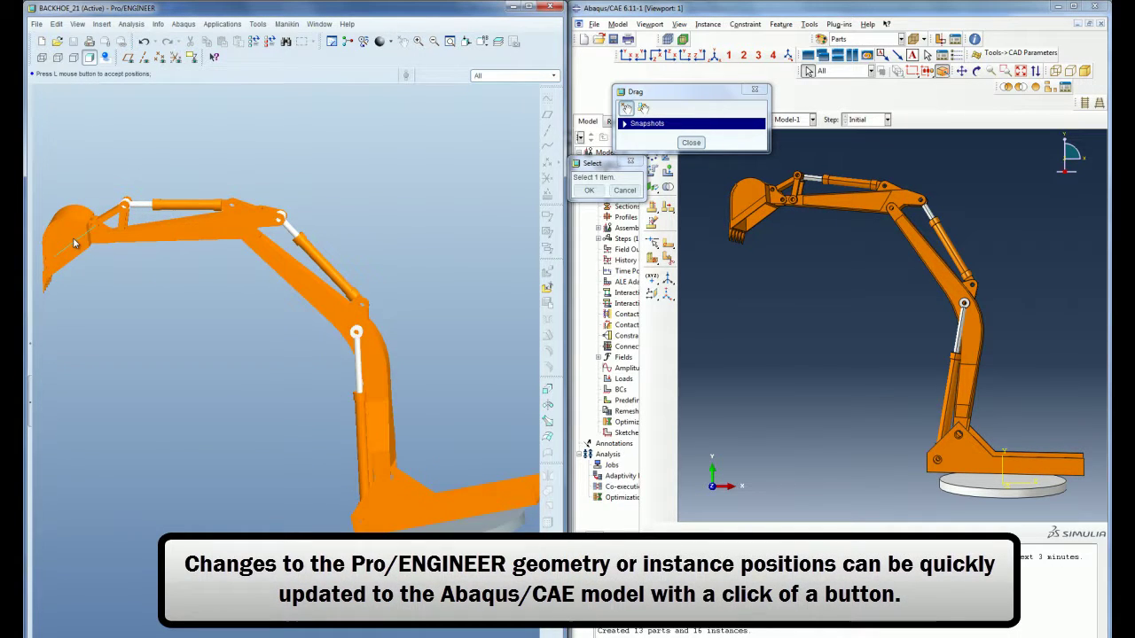
pyautogui.click(74, 243)
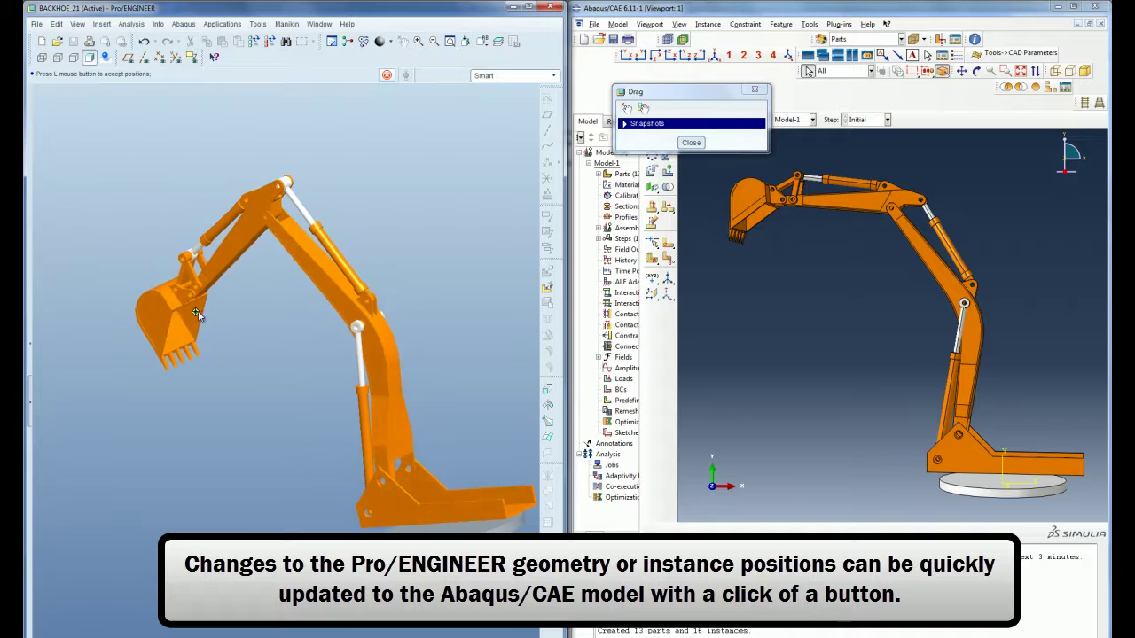
pyautogui.click(164, 383)
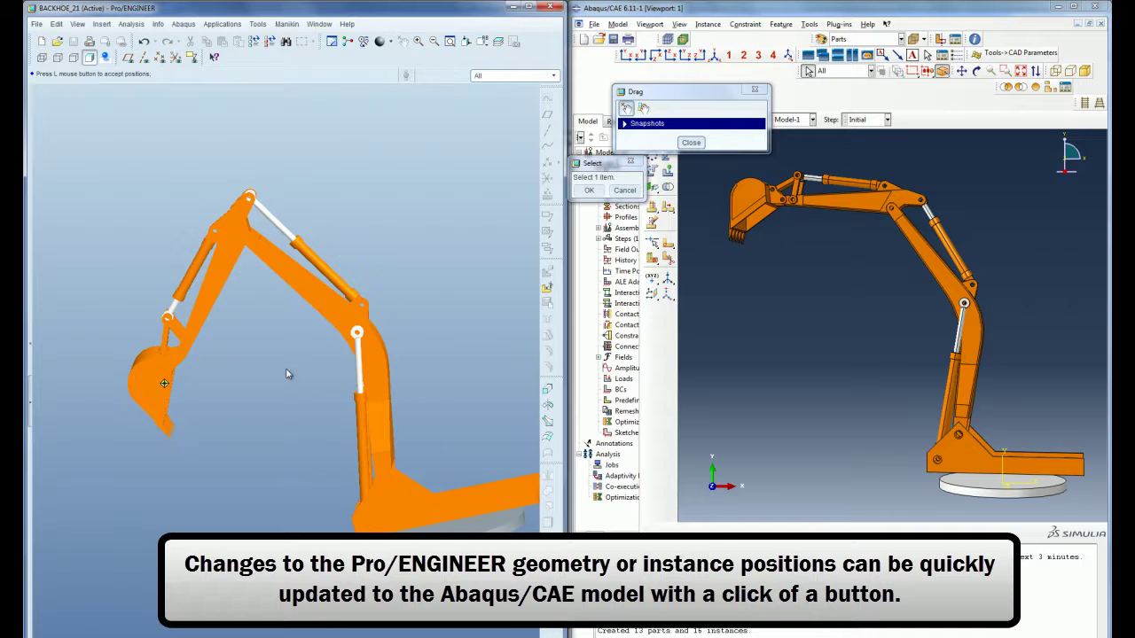
pyautogui.click(590, 191)
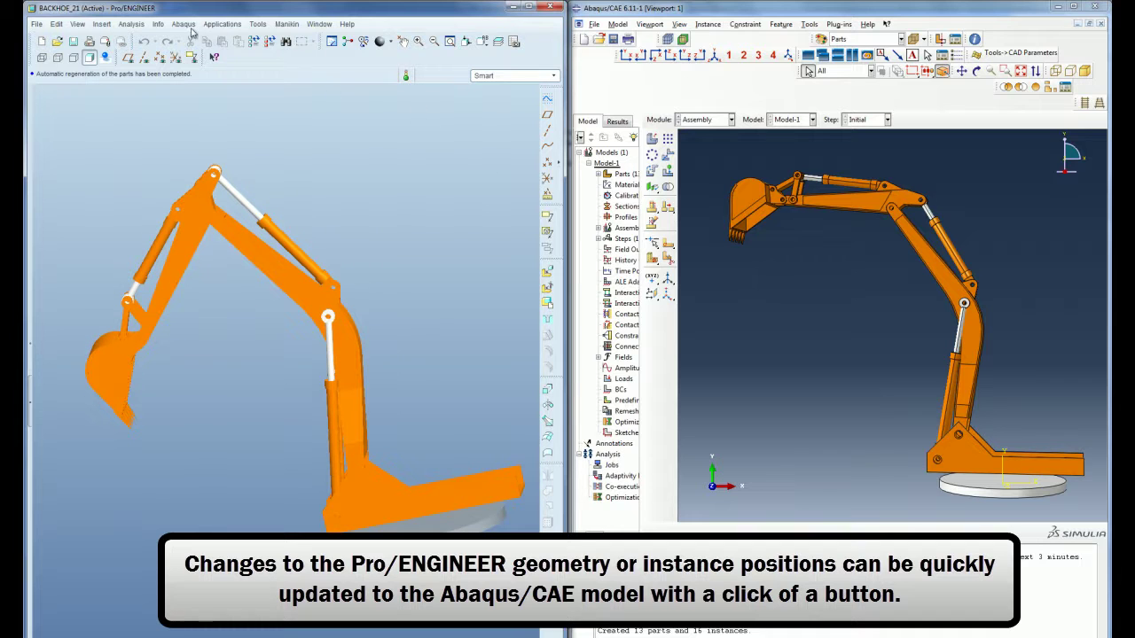
# - Update the Abaqus/CAE model with the new arm position, keeping the default coordinate system
pyautogui.click(194, 41)
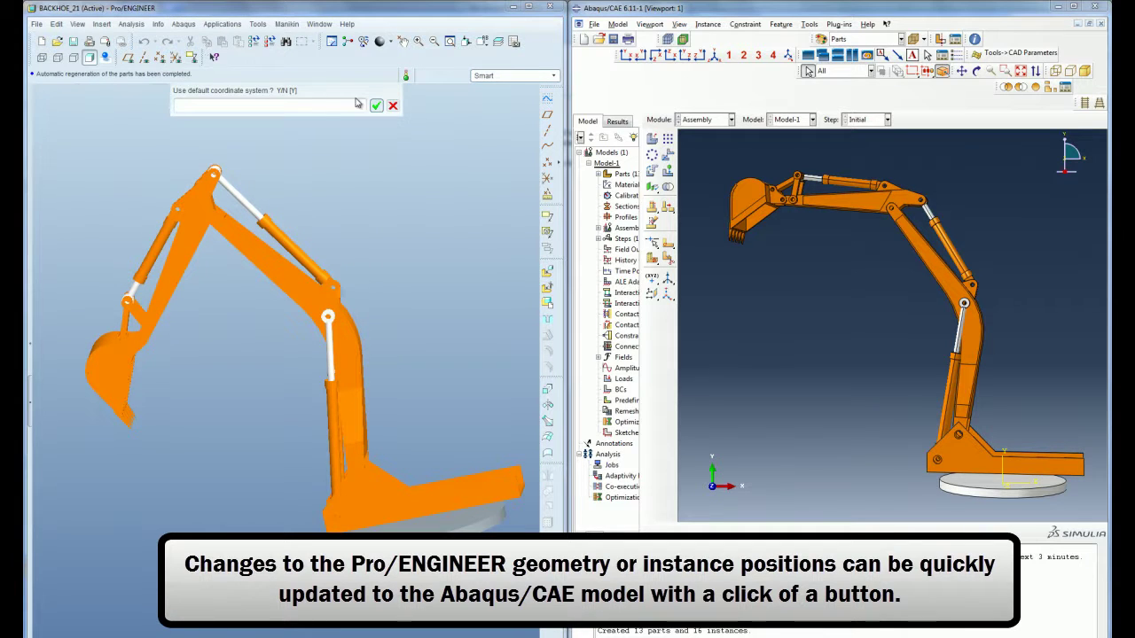
pyautogui.click(375, 105)
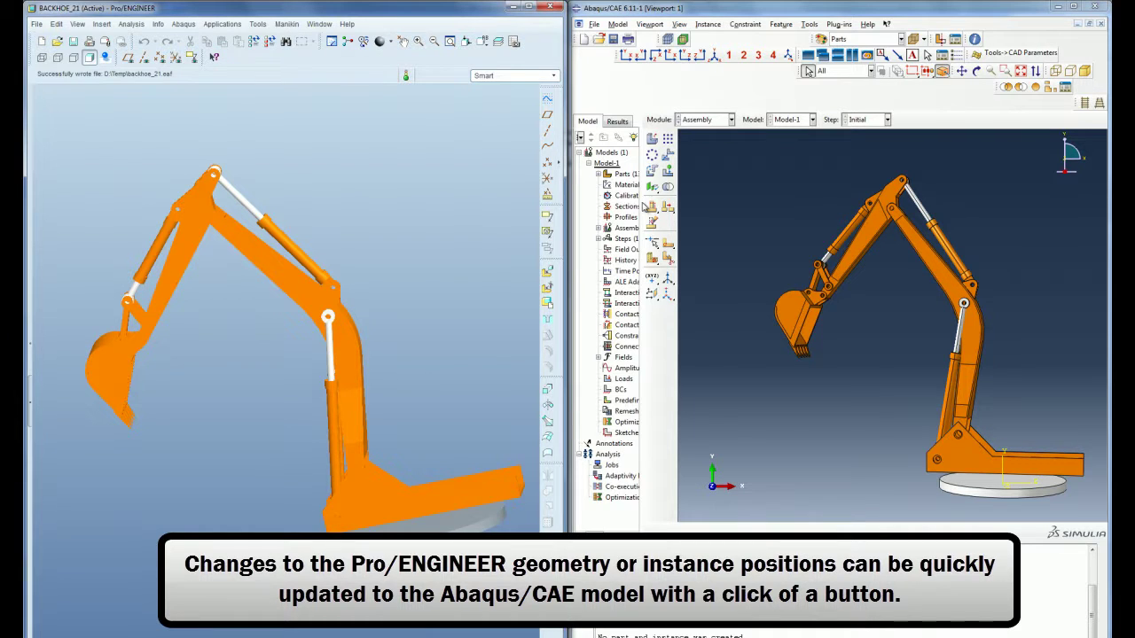
# - Display the Pro/ENGINEER model tree and the Abaqus/CAE parts and instances to compare their names
pyautogui.moveTo(640, 207); pyautogui.dragTo(720, 208)
pyautogui.click(599, 173)
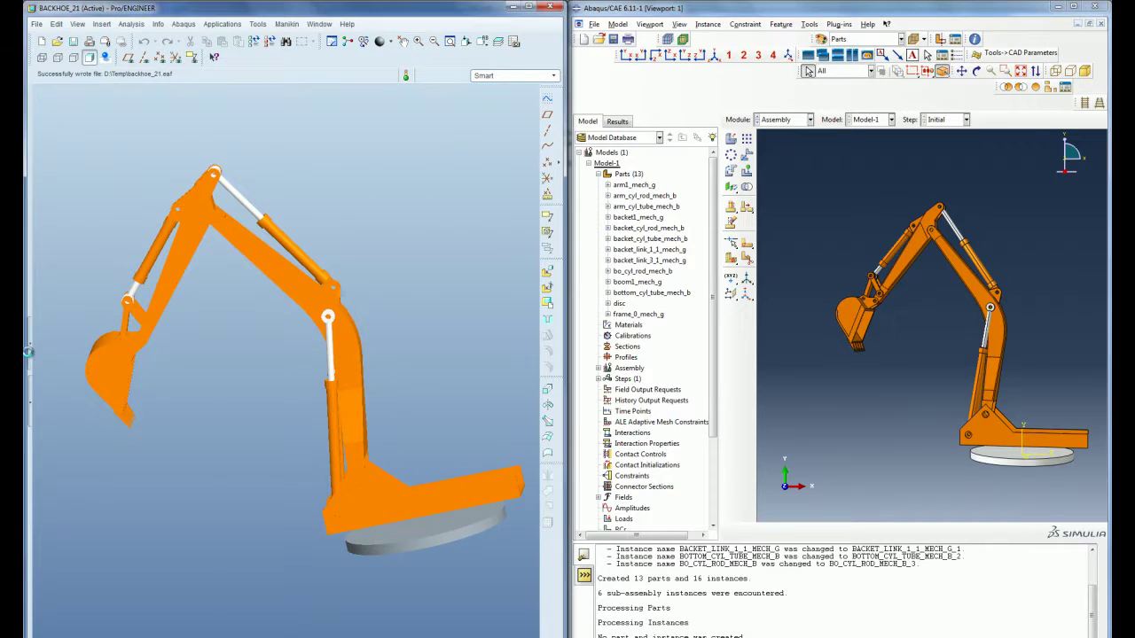
pyautogui.click(31, 353)
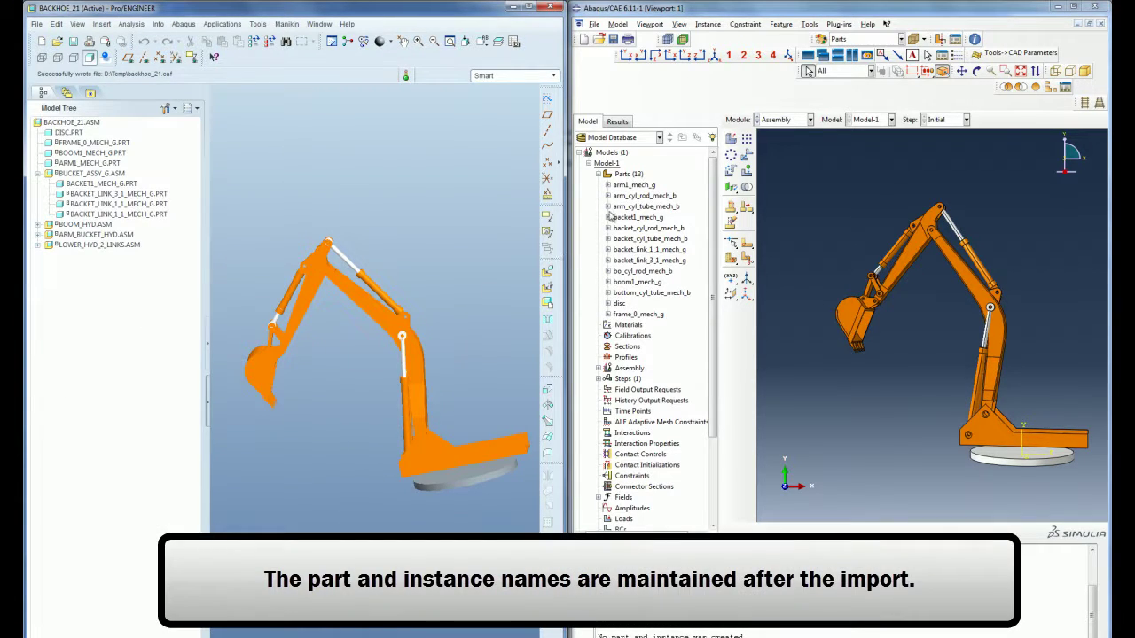
pyautogui.click(599, 369)
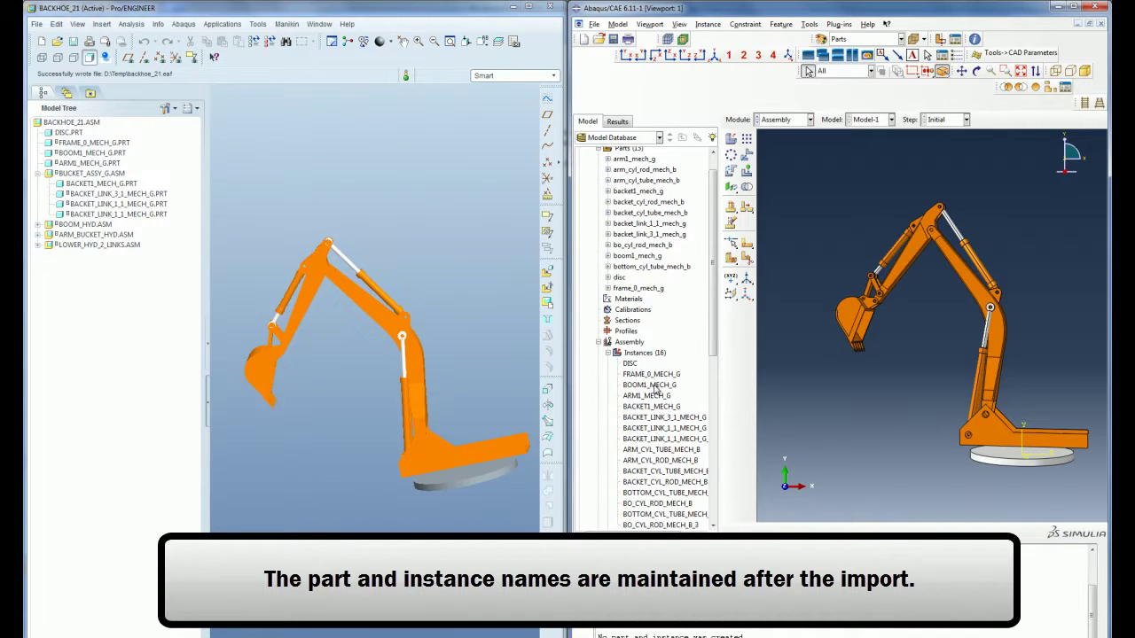
pyautogui.scroll(-3, 656, 390)
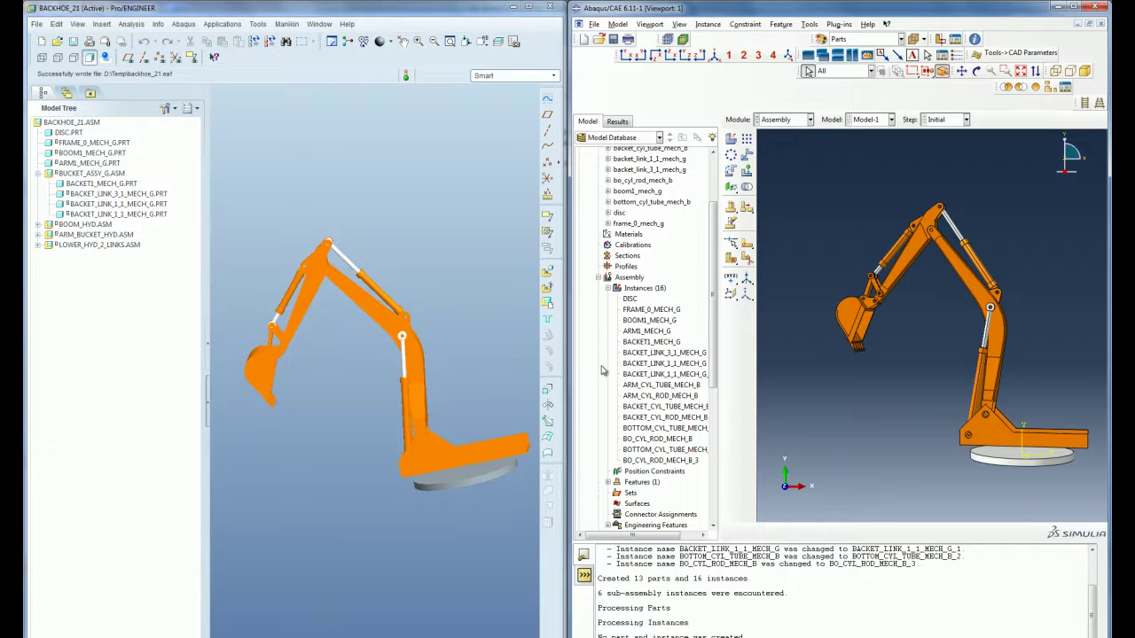
pyautogui.moveTo(717, 365); pyautogui.dragTo(744, 365)
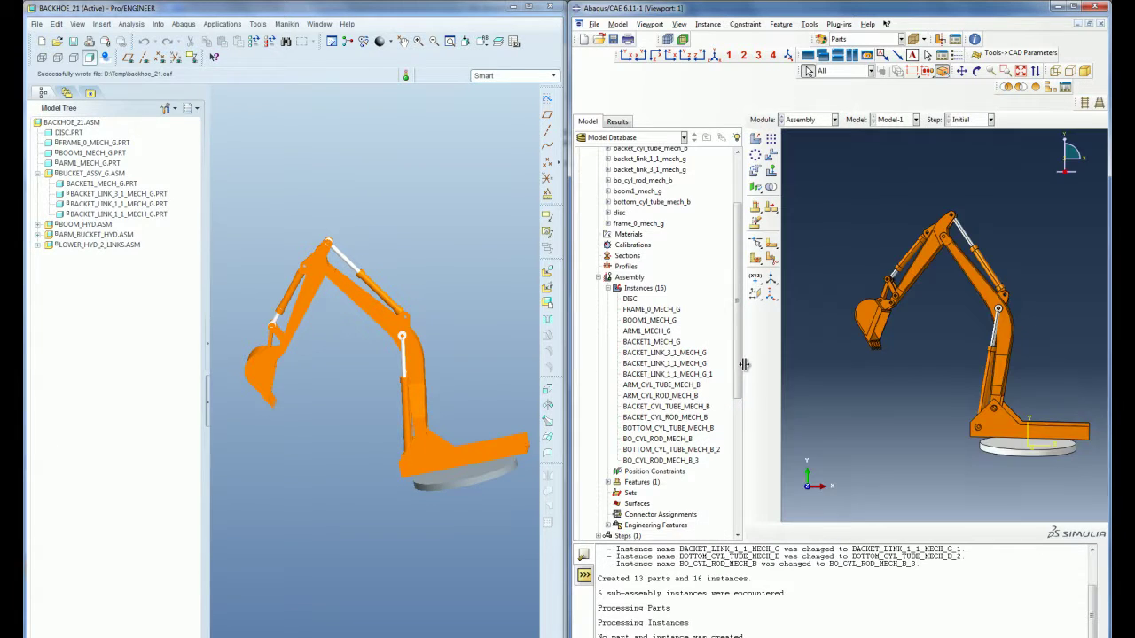
# - Create a Static, General analysis step after Initial in the Abaqus/CAE Step module with the default settings
pyautogui.click(811, 122)
pyautogui.click(800, 162)
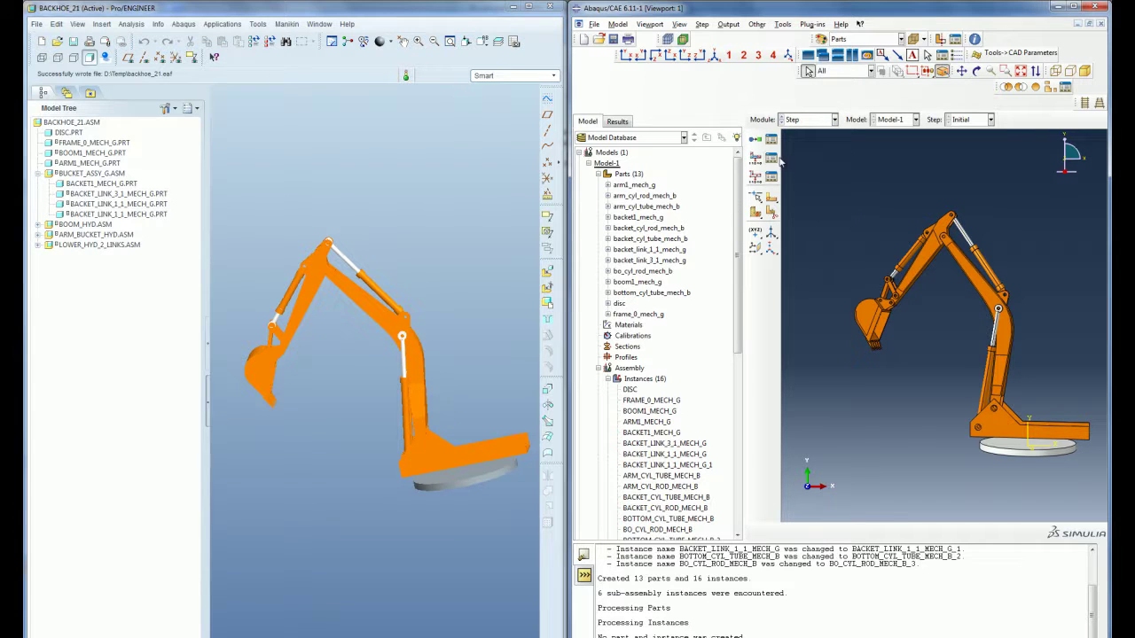
pyautogui.click(772, 155)
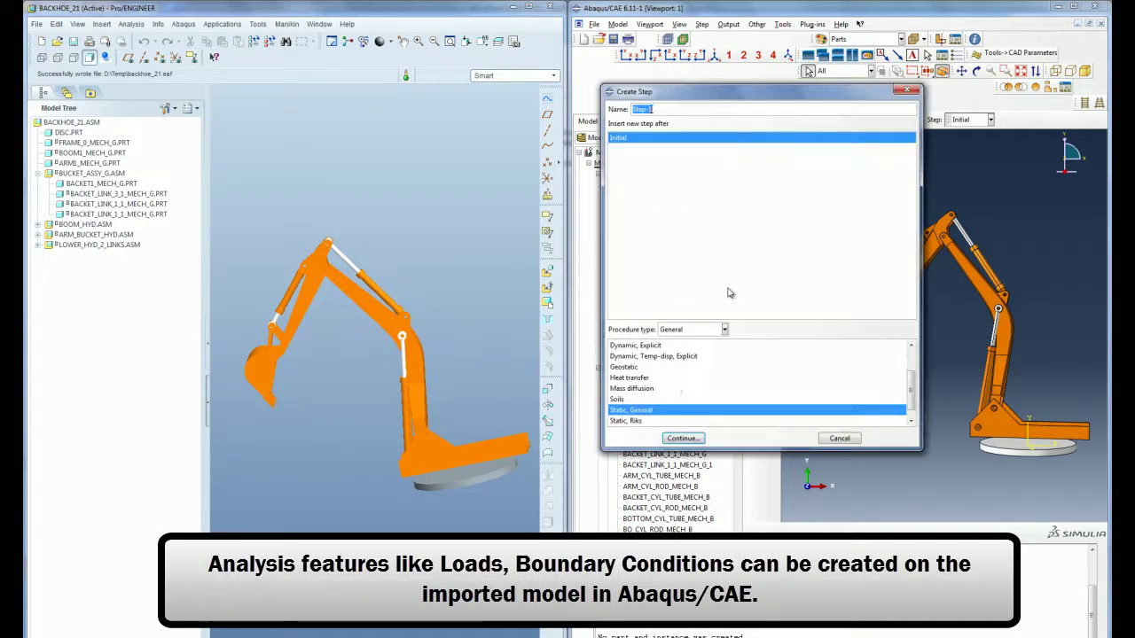
pyautogui.click(683, 438)
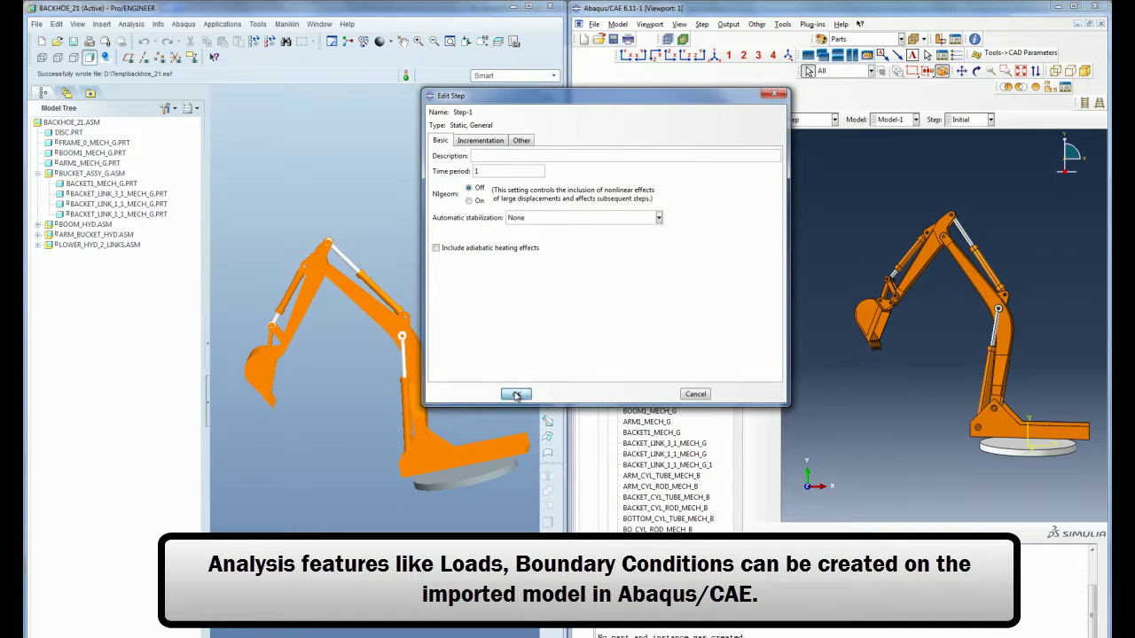
pyautogui.click(516, 395)
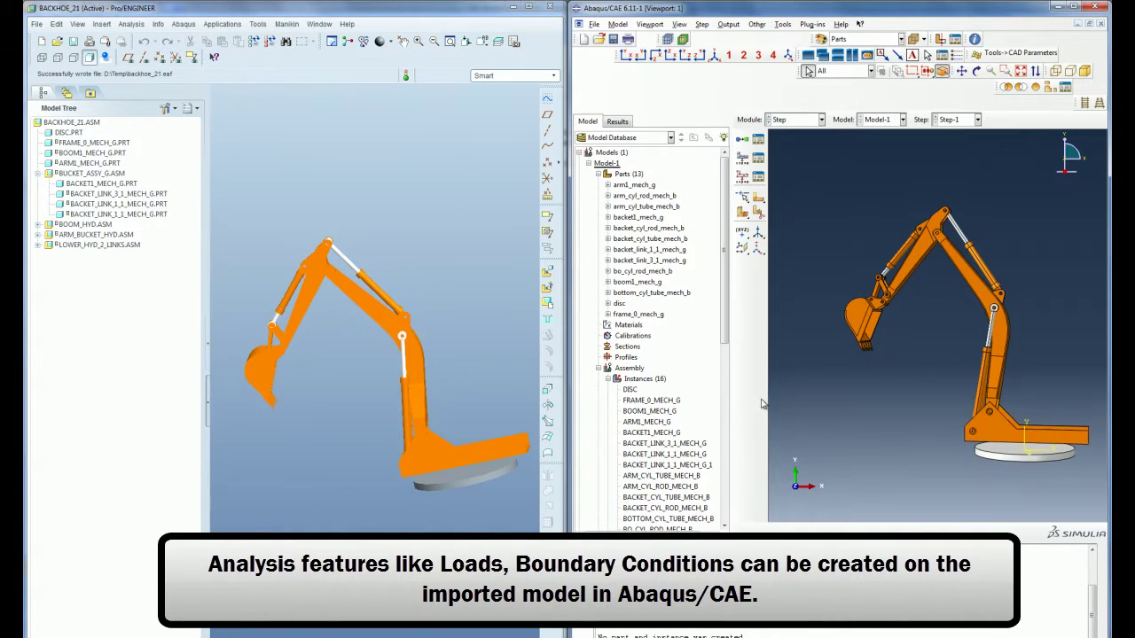
# - In the Load module, create a uniform Pressure load of magnitude 100 in Step-1 on the bucket's flat side face
pyautogui.click(791, 119)
pyautogui.click(791, 193)
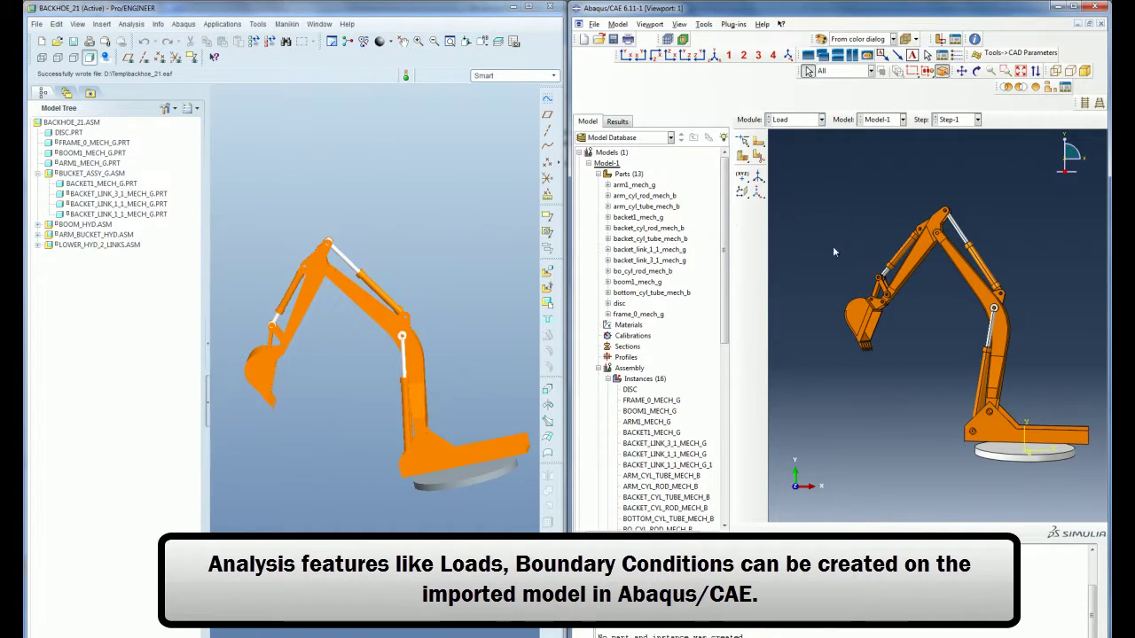
pyautogui.scroll(5, 855, 308)
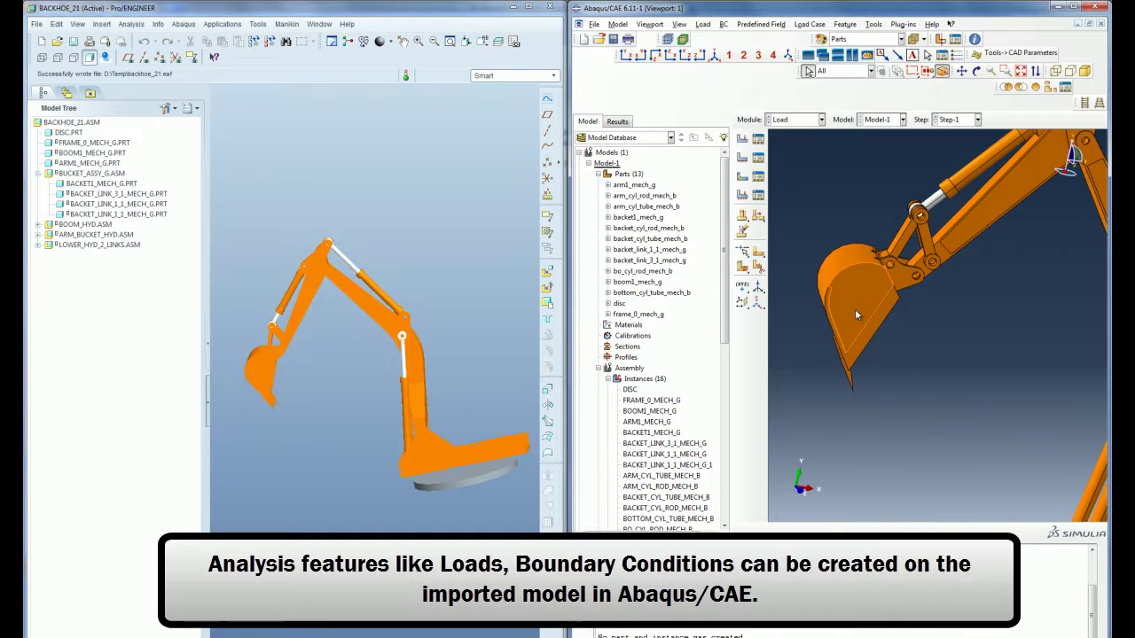
pyautogui.click(741, 139)
pyautogui.click(671, 251)
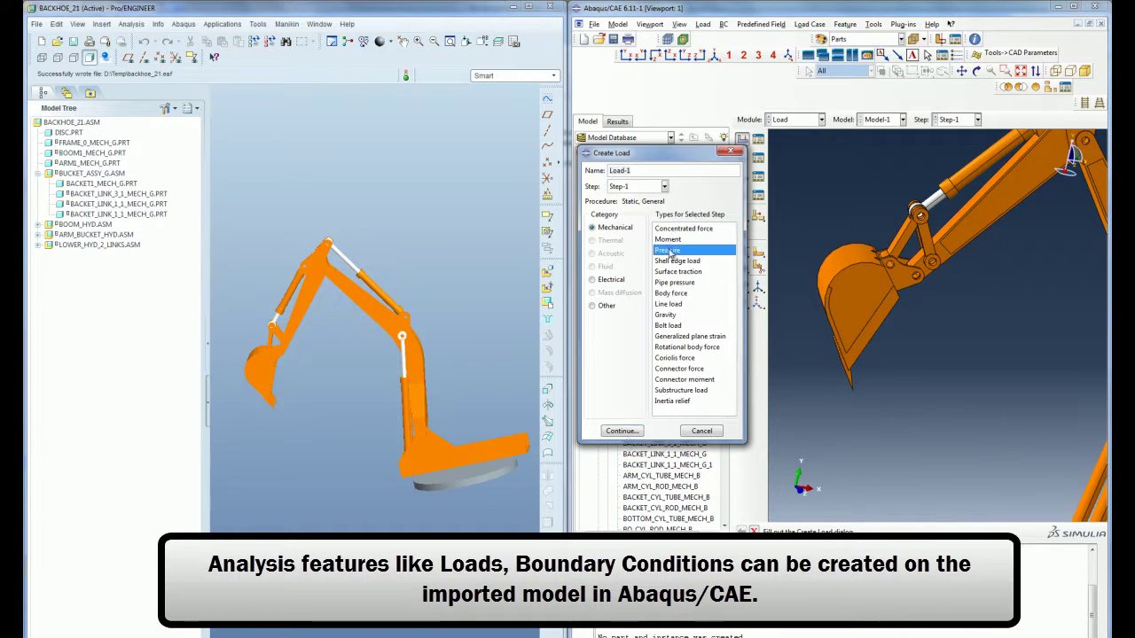
pyautogui.click(632, 435)
pyautogui.click(856, 305)
pyautogui.click(906, 532)
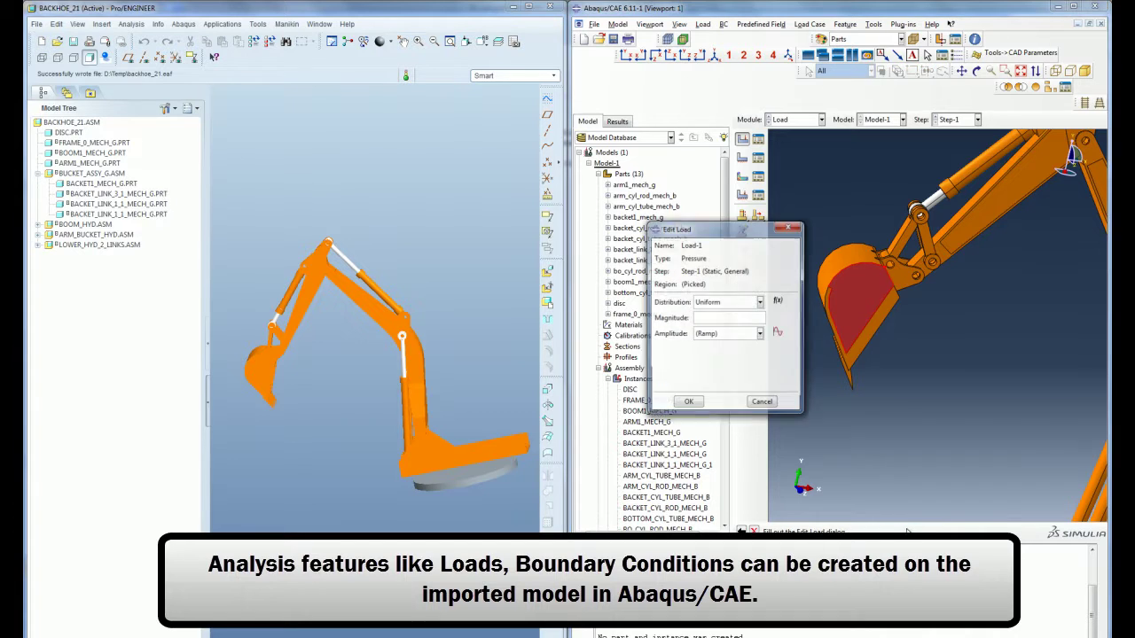
pyautogui.click(712, 318)
pyautogui.write('100')
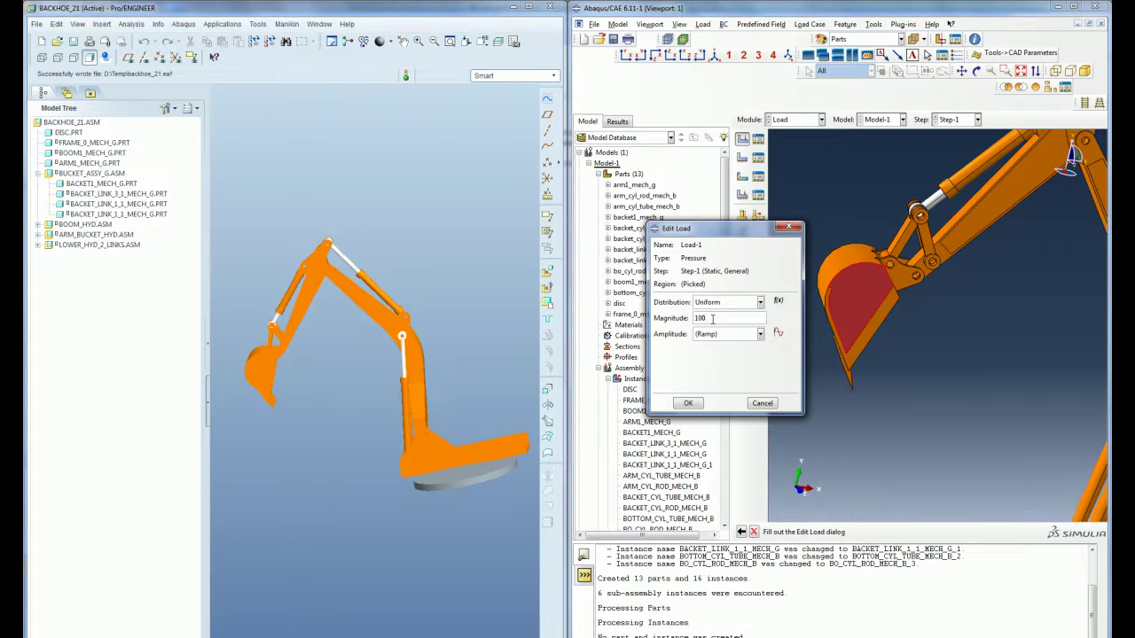
pyautogui.click(689, 403)
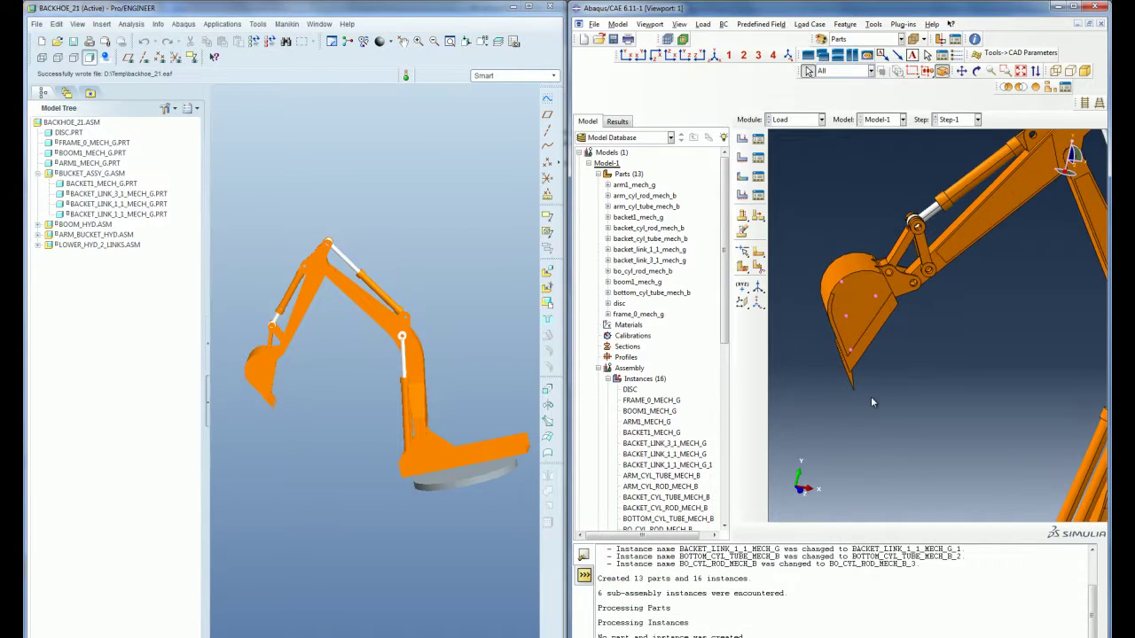
# - Create an assembly geometry set from the bucket's flat rectangular face just above the teeth
pyautogui.keyDown('ctrl'); pyautogui.keyDown('alt'); pyautogui.moveTo(813, 361); pyautogui.dragTo(849, 357); pyautogui.keyUp('alt'); pyautogui.keyUp('ctrl')
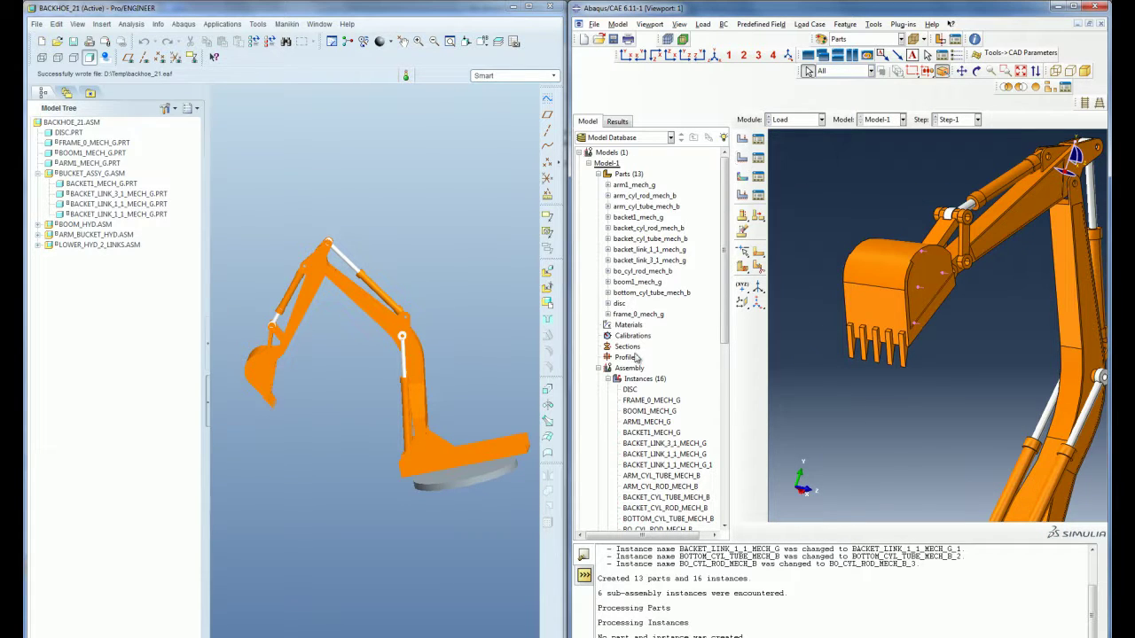
pyautogui.click(609, 379)
pyautogui.scroll(-1, 620, 381)
pyautogui.doubleClick(629, 380)
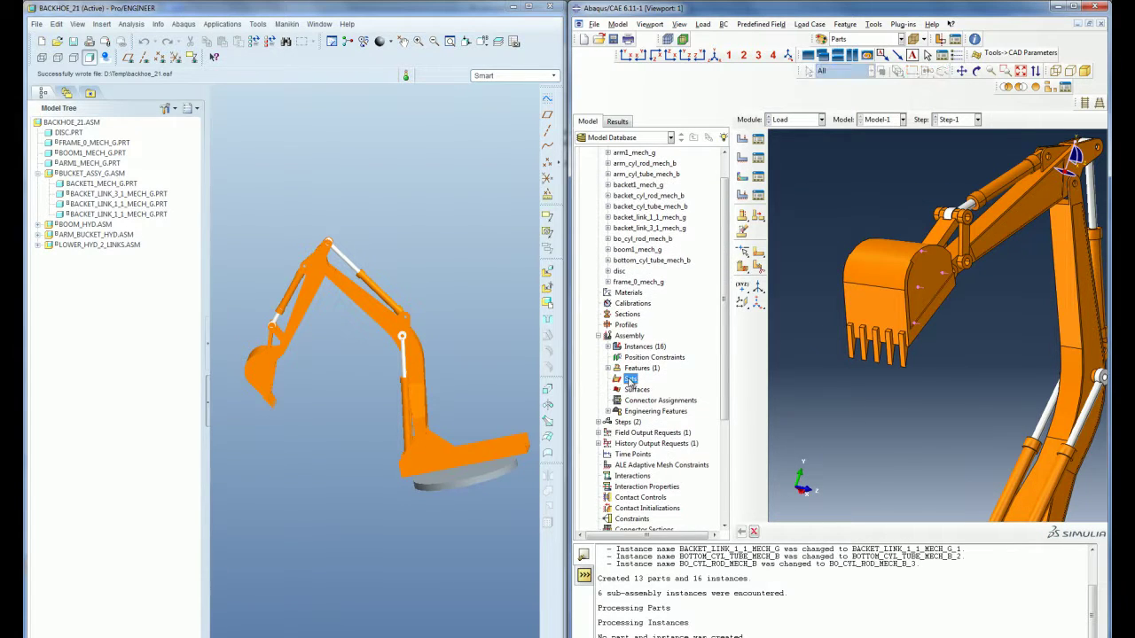
pyautogui.click(613, 258)
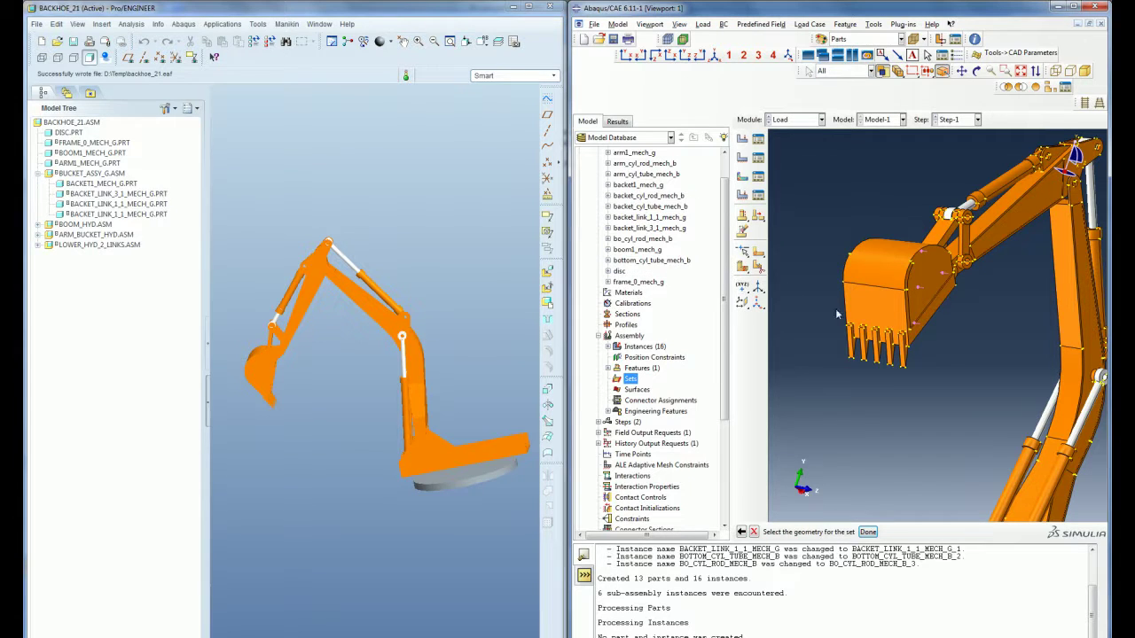
pyautogui.click(881, 308)
pyautogui.click(867, 531)
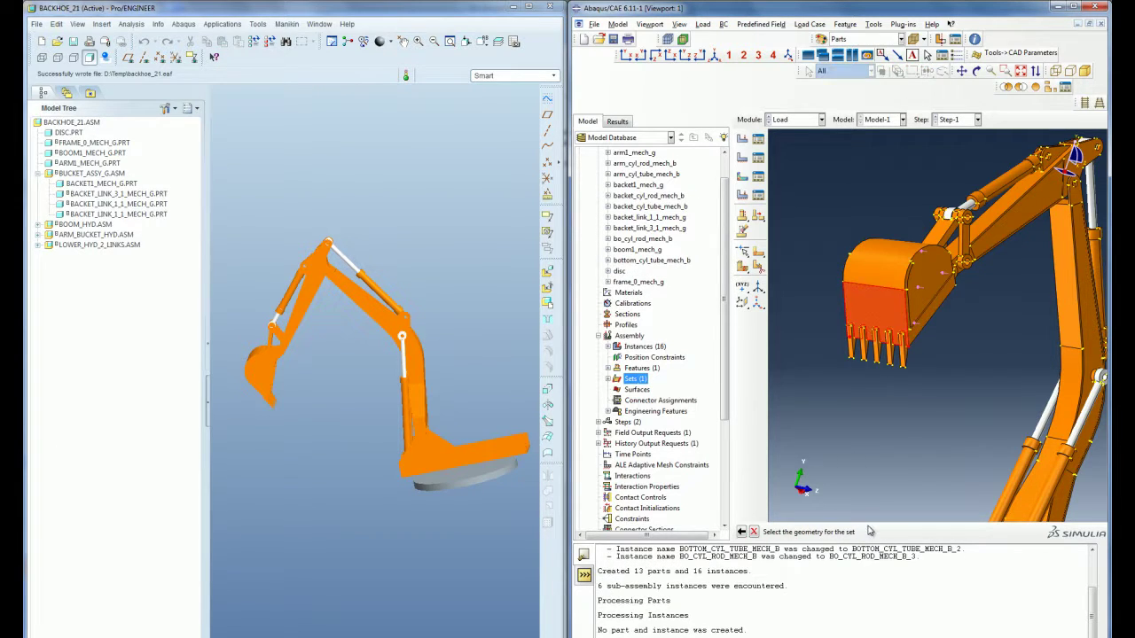
# - Create an assembly surface named Surf-1 from the bucket's curved outer face
pyautogui.doubleClick(635, 391)
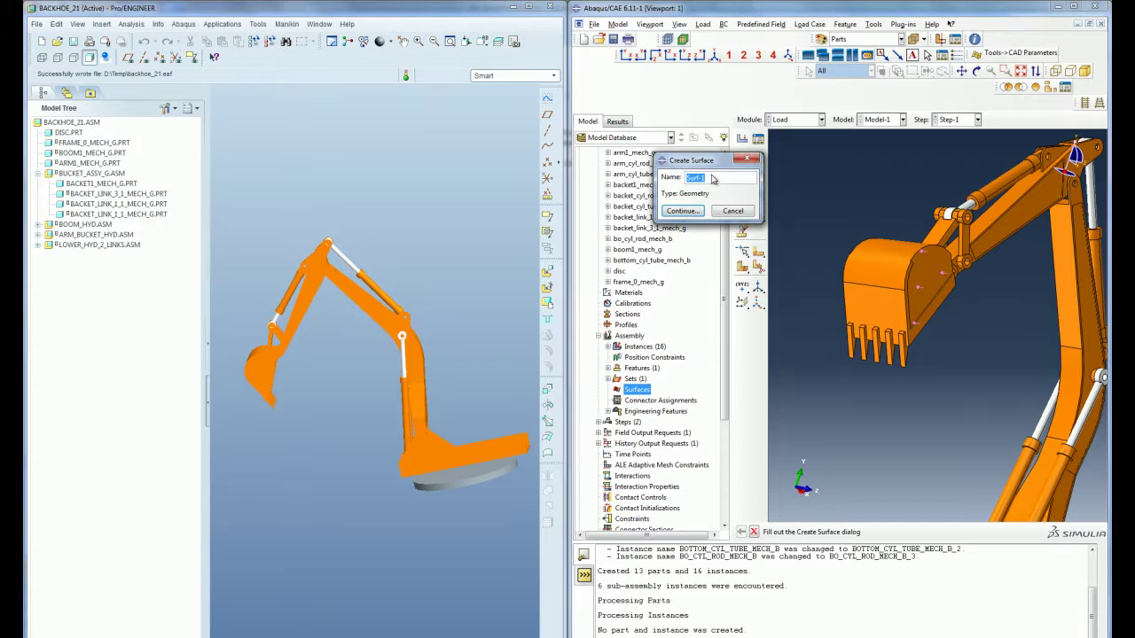
pyautogui.click(682, 211)
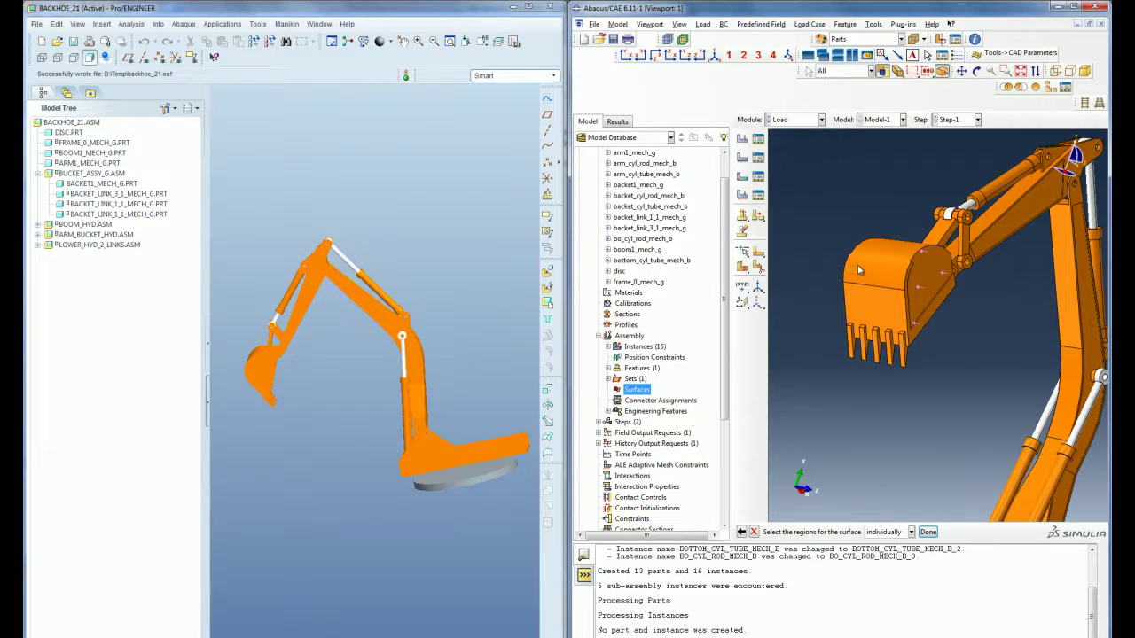
pyautogui.click(858, 270)
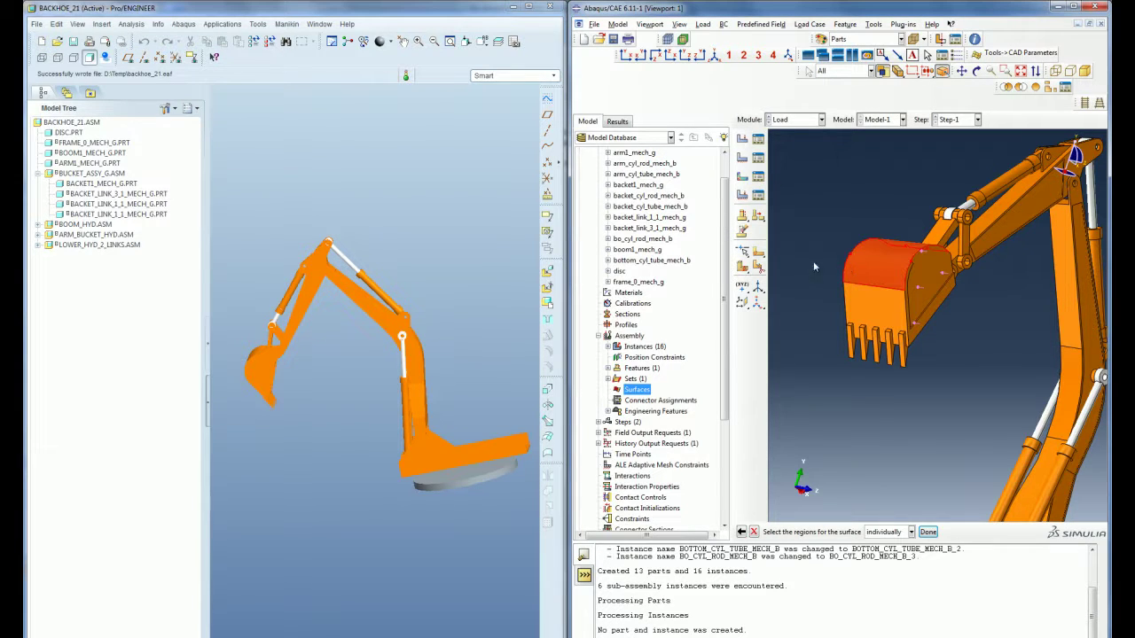
pyautogui.click(927, 532)
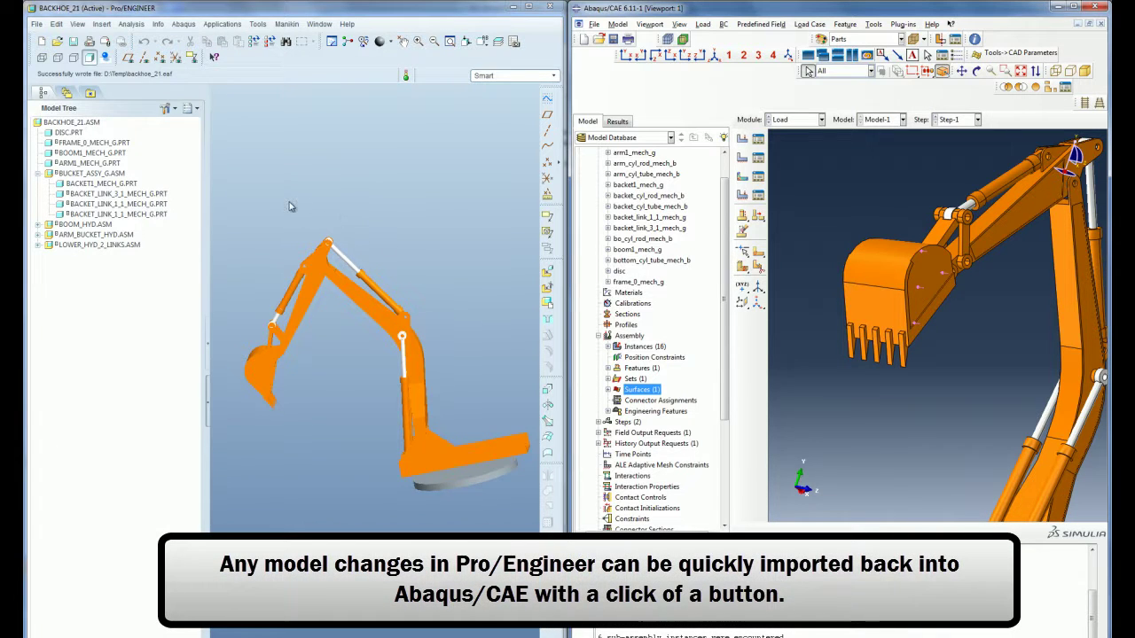
# - Switch to Pro/ENGINEER and open the bucket part BACKET1_MECH_G from BUCKET_ASSY_G in its own window
pyautogui.moveTo(291, 206)
pyautogui.mouseDown(button='middle')
pyautogui.moveTo(336, 209)
pyautogui.moveTo(315, 202)
pyautogui.mouseUp(button='middle')
pyautogui.scroll(-3, 350, 457)
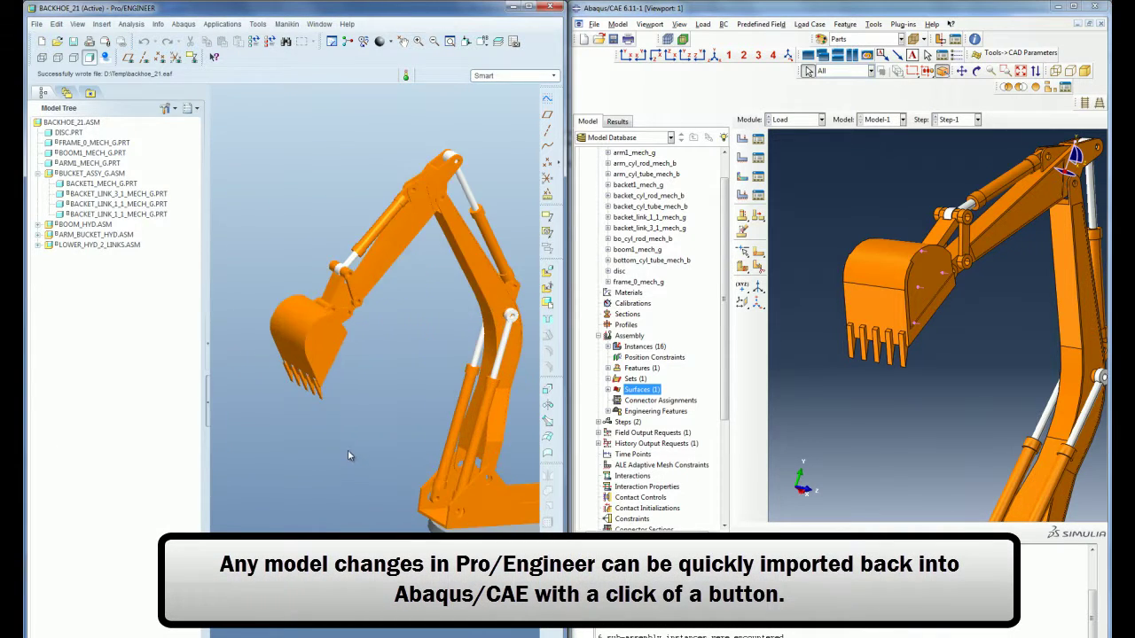
pyautogui.scroll(-1, 345, 418)
pyautogui.rightClick(80, 184)
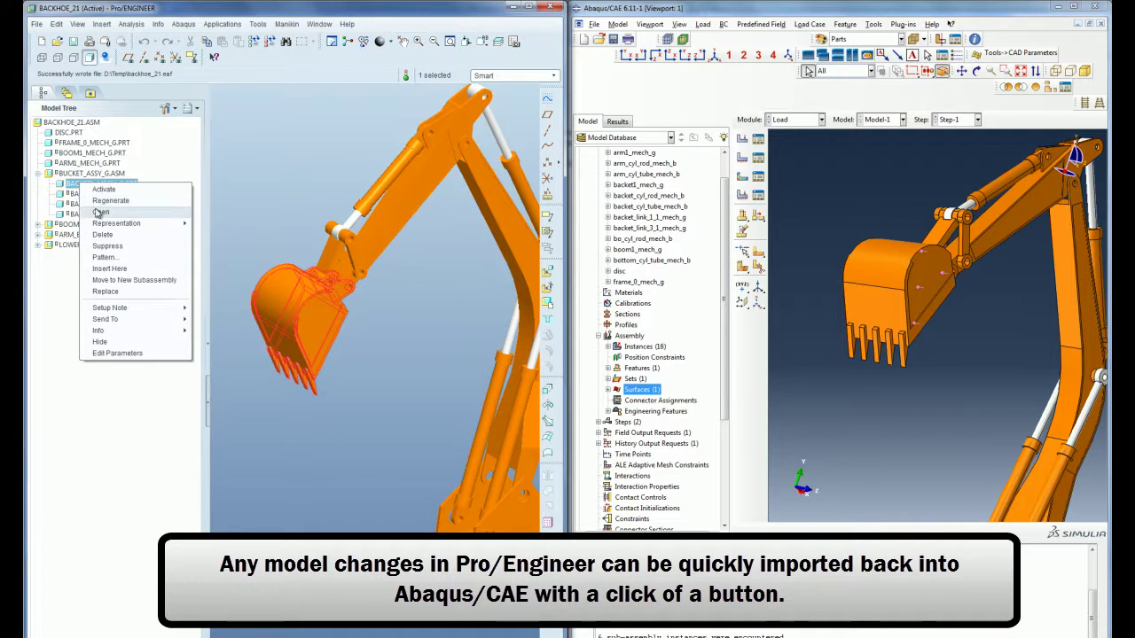
pyautogui.click(101, 212)
# - Redefine the bucket's tooth pattern to 6 members with a first-direction increment of -200
pyautogui.rightClick(71, 219)
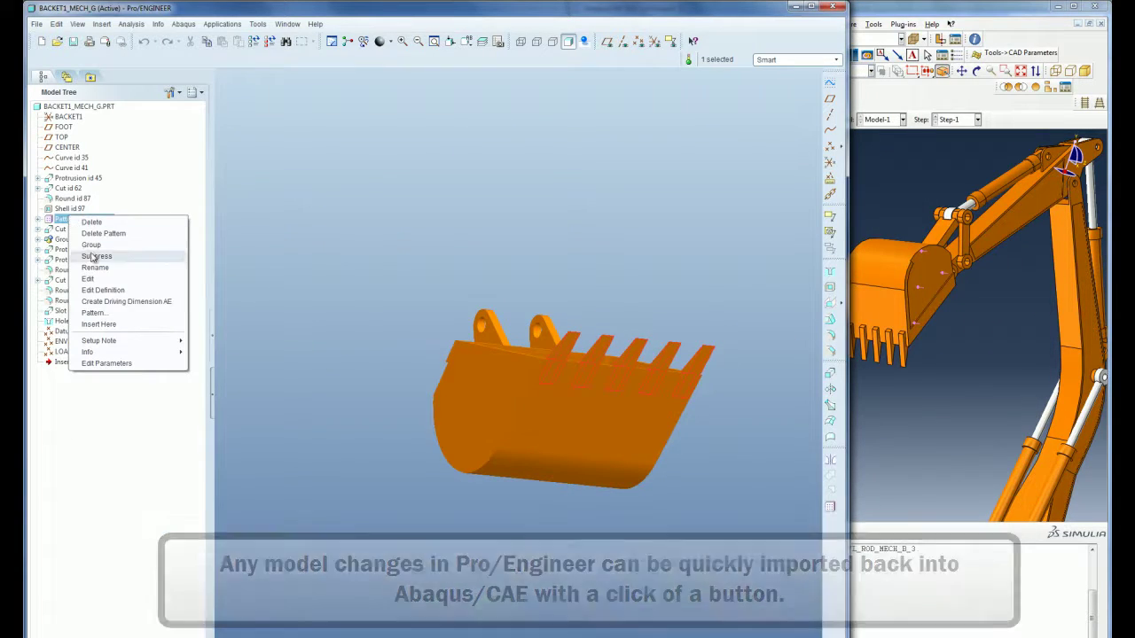
pyautogui.click(102, 290)
pyautogui.click(546, 363)
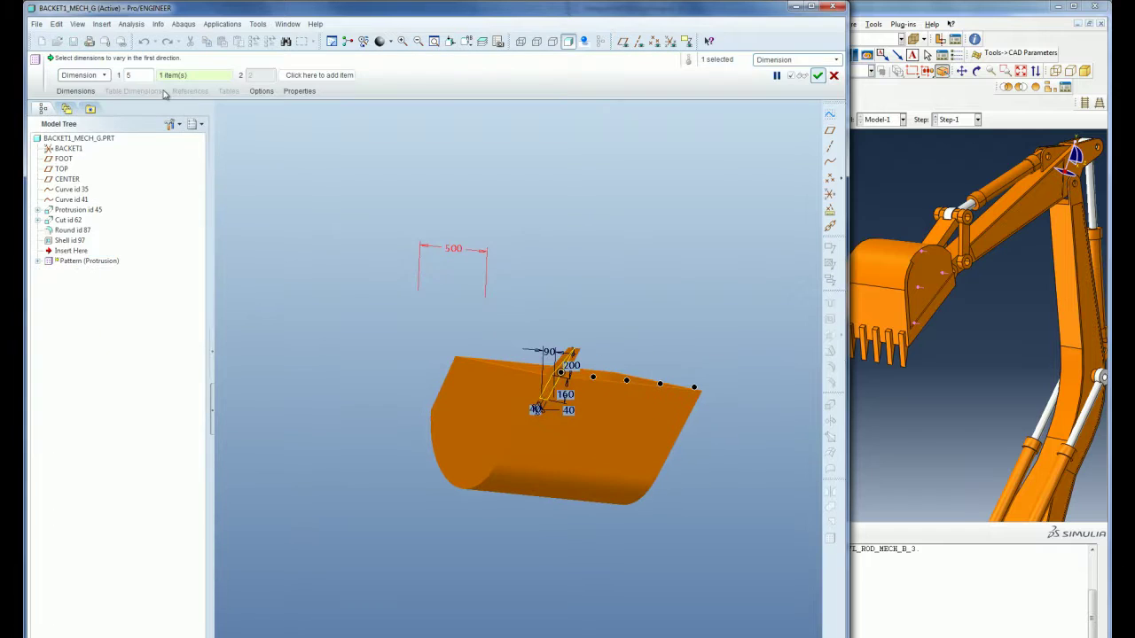
pyautogui.write('6')
pyautogui.click(76, 91)
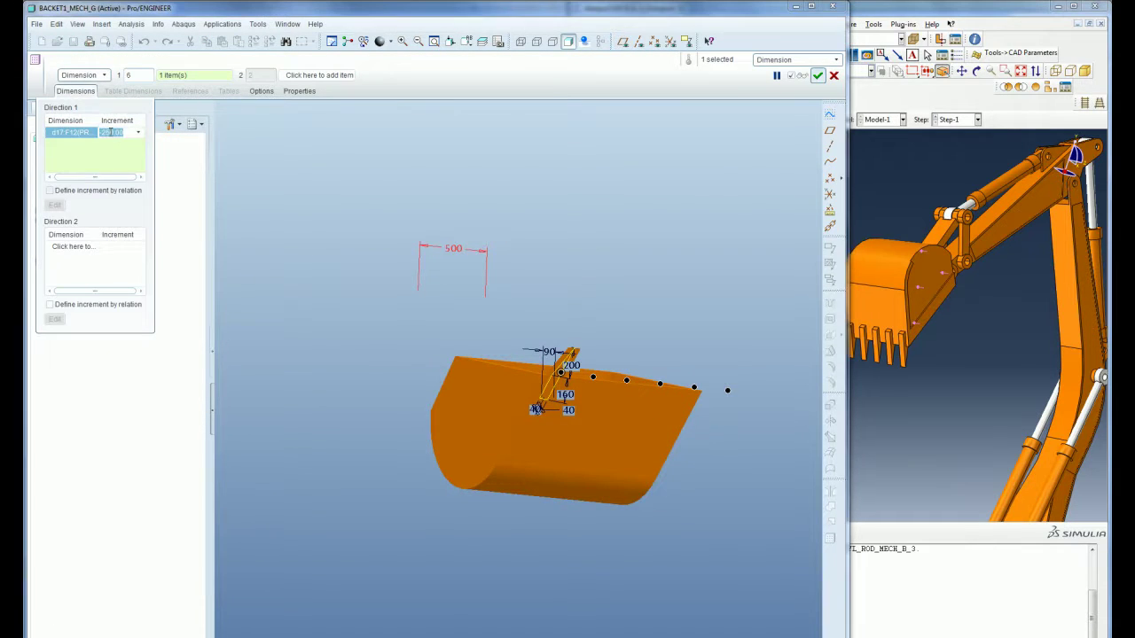
pyautogui.press('BackSpace')
pyautogui.write('0')
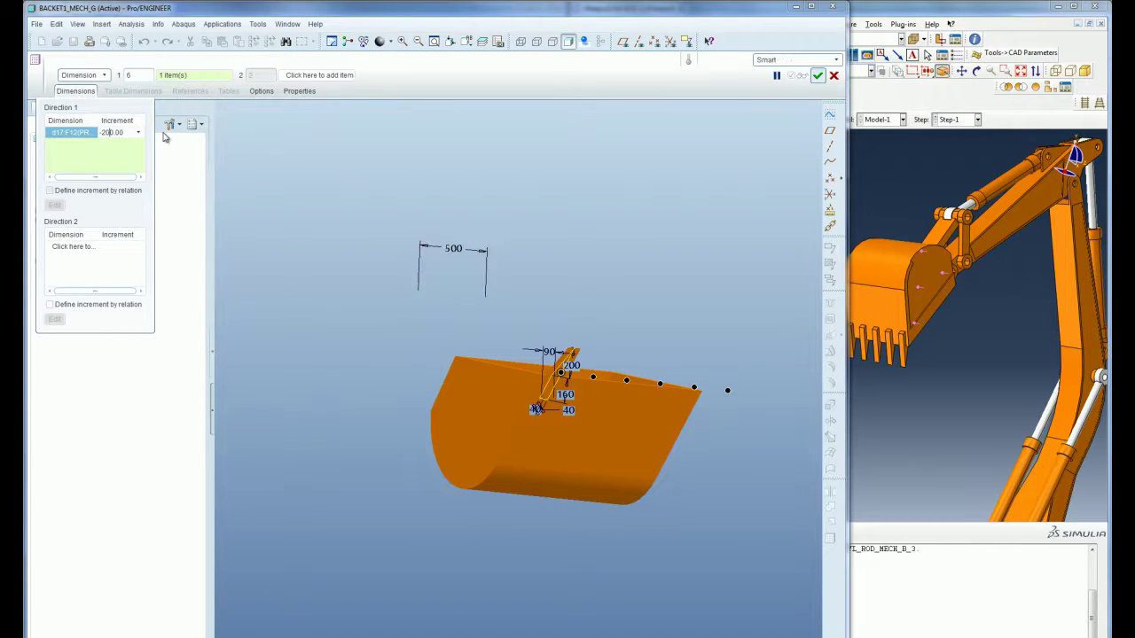
pyautogui.click(816, 76)
pyautogui.moveTo(603, 245); pyautogui.dragTo(579, 333, button='middle')
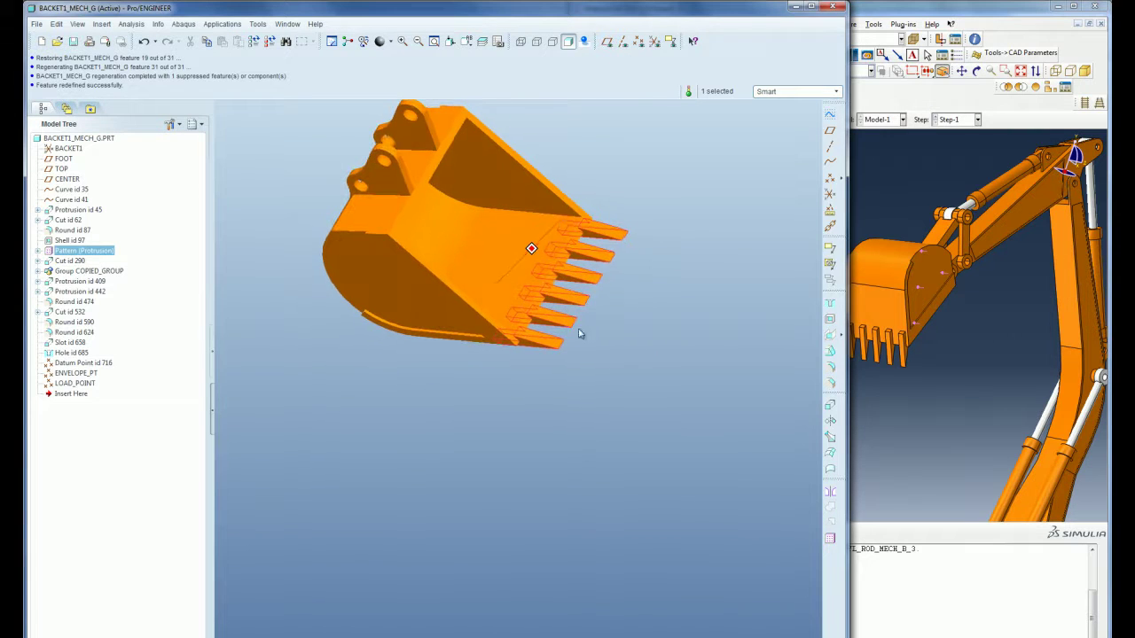
pyautogui.click(492, 409)
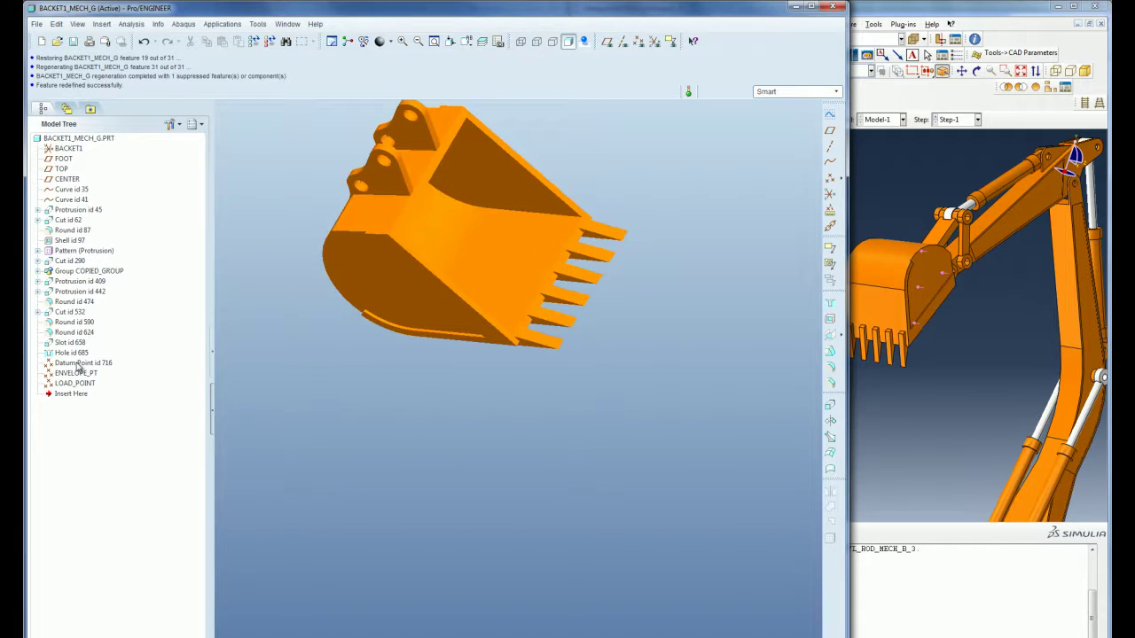
# - List suppressed objects in the bucket's model tree and resume the suppressed Extrude 1 feature
pyautogui.click(172, 124)
pyautogui.click(191, 134)
pyautogui.click(282, 327)
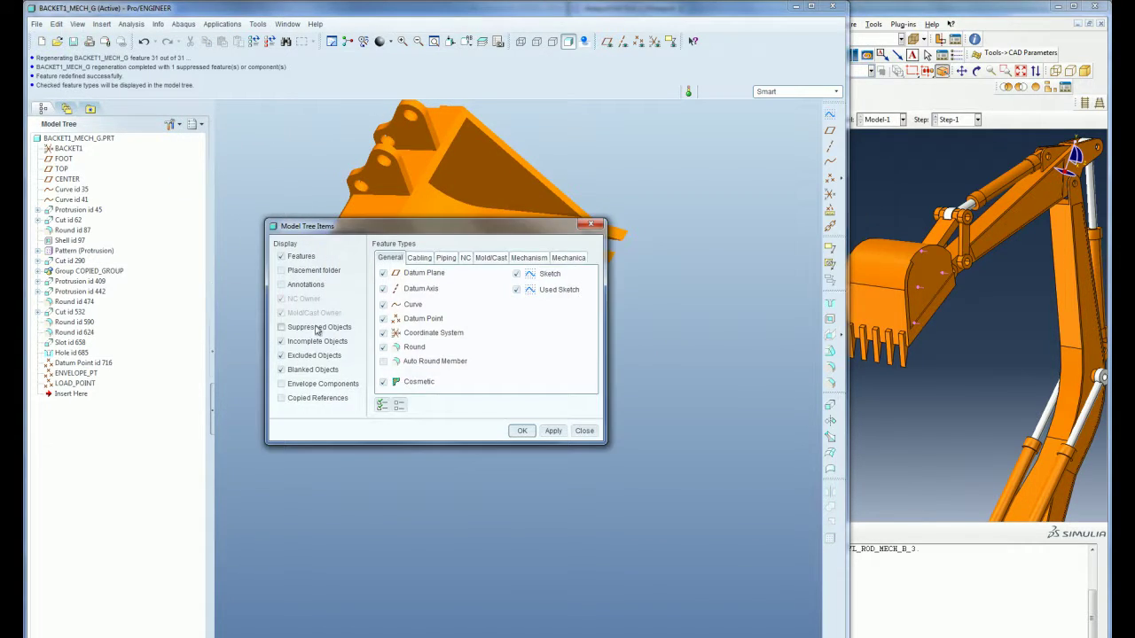
pyautogui.click(521, 430)
pyautogui.rightClick(69, 394)
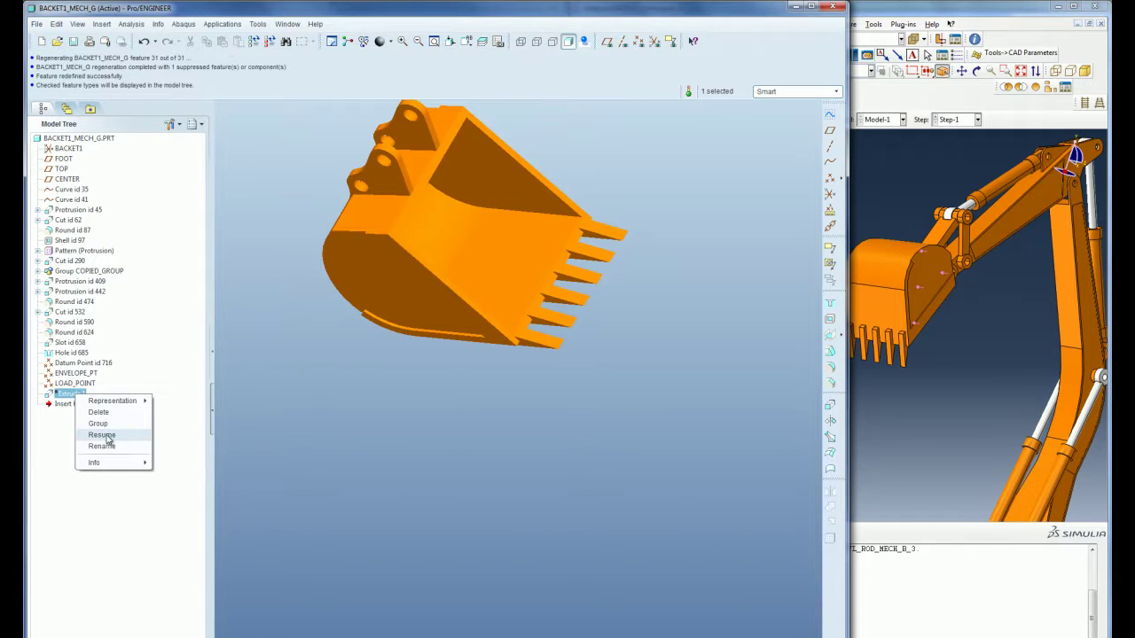
pyautogui.click(108, 434)
pyautogui.moveTo(399, 444); pyautogui.dragTo(401, 391, button='middle')
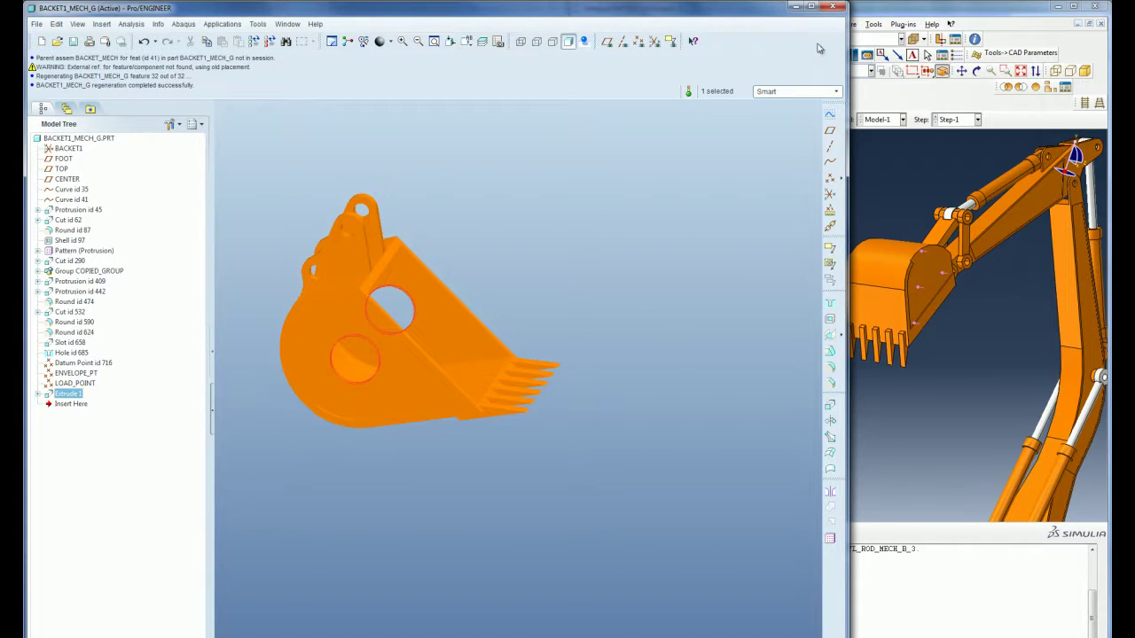
# - Close the bucket part window and update the Abaqus/CAE model from the backhoe assembly, using the default coordinate system
pyautogui.click(834, 6)
pyautogui.scroll(-5, 388, 348)
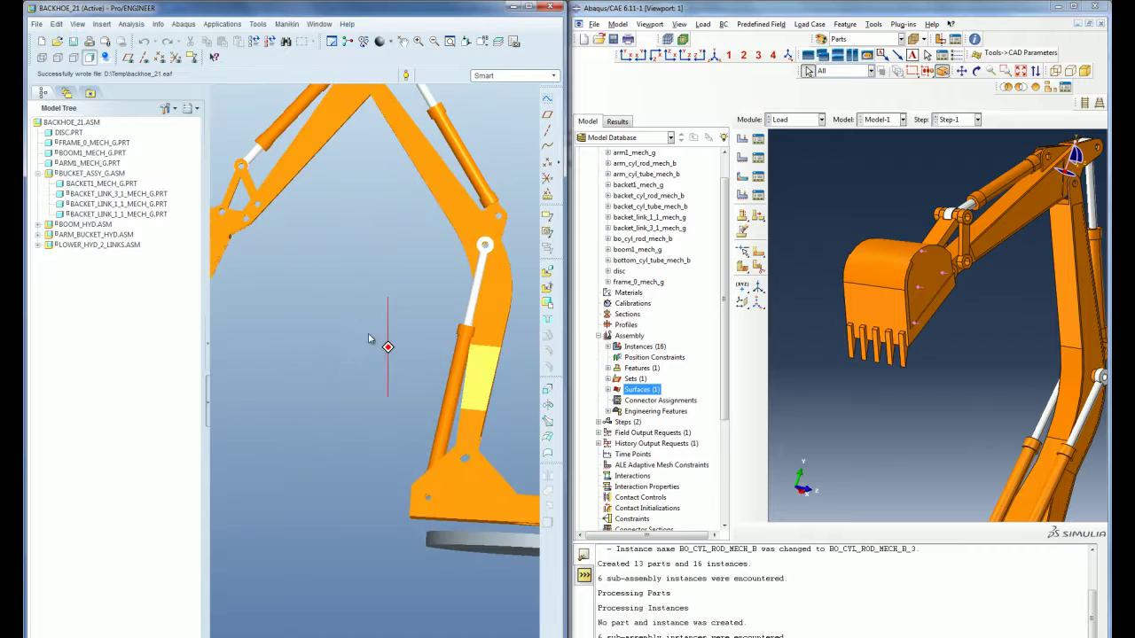
pyautogui.scroll(4, 370, 339)
pyautogui.scroll(-6, 237, 254)
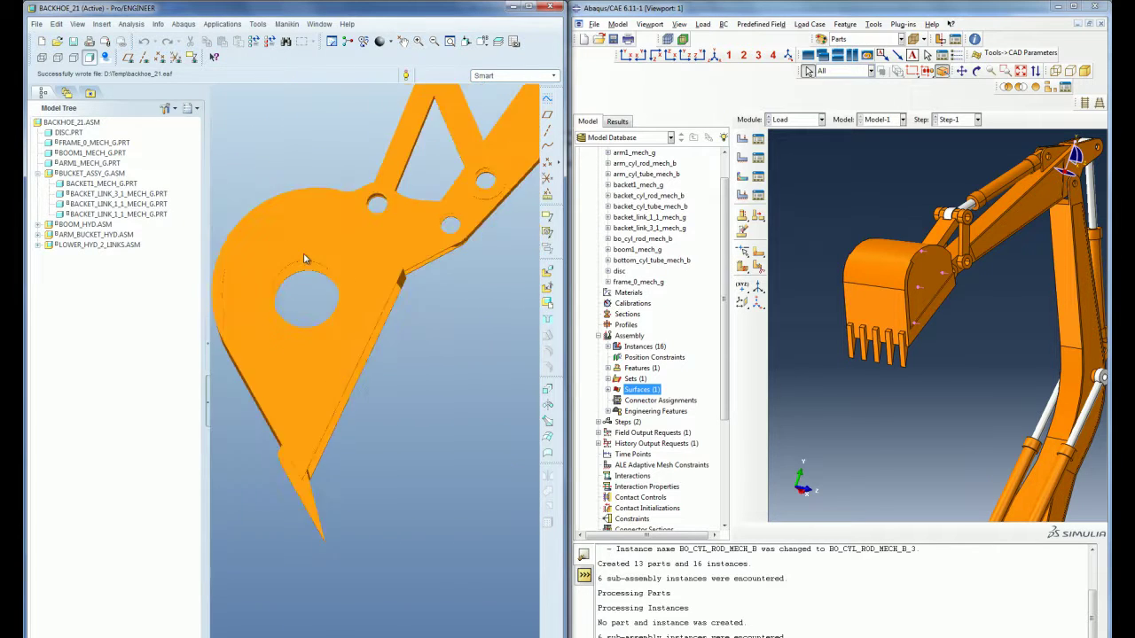
pyautogui.moveTo(273, 179)
pyautogui.mouseDown(button='middle')
pyautogui.moveTo(313, 200)
pyautogui.moveTo(290, 195)
pyautogui.mouseUp(button='middle')
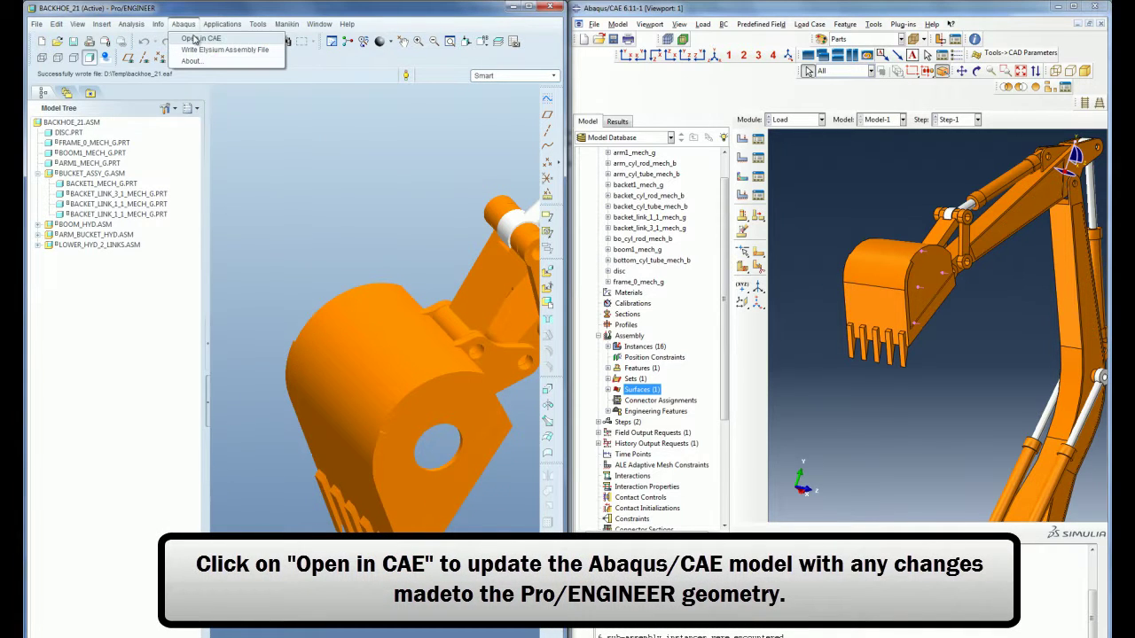
pyautogui.click(201, 38)
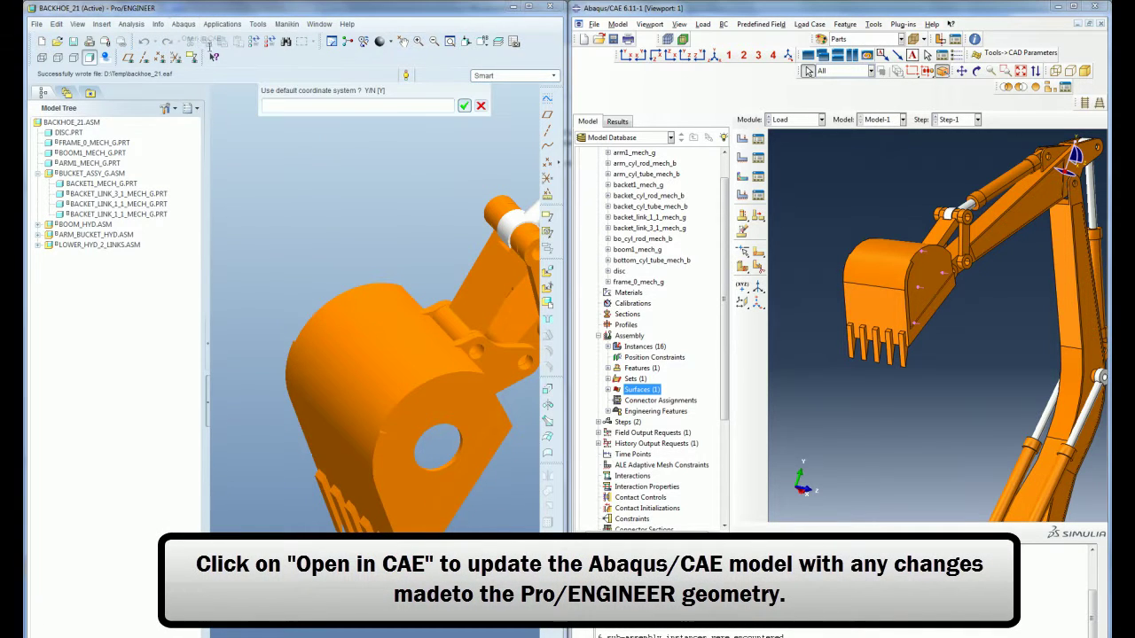
pyautogui.click(464, 105)
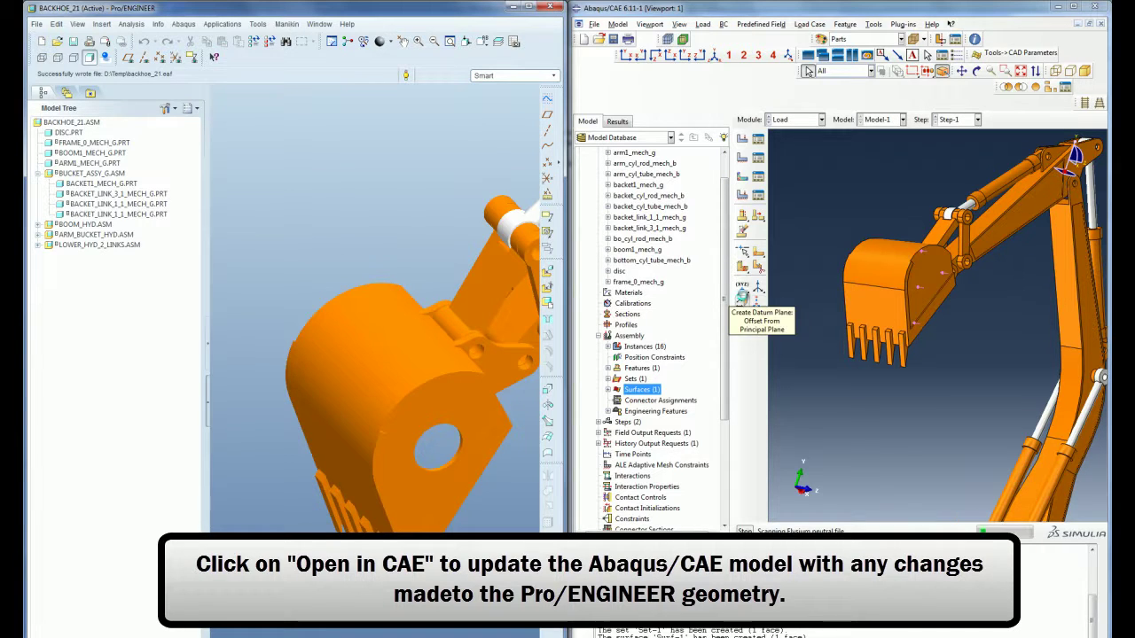
pyautogui.click(742, 286)
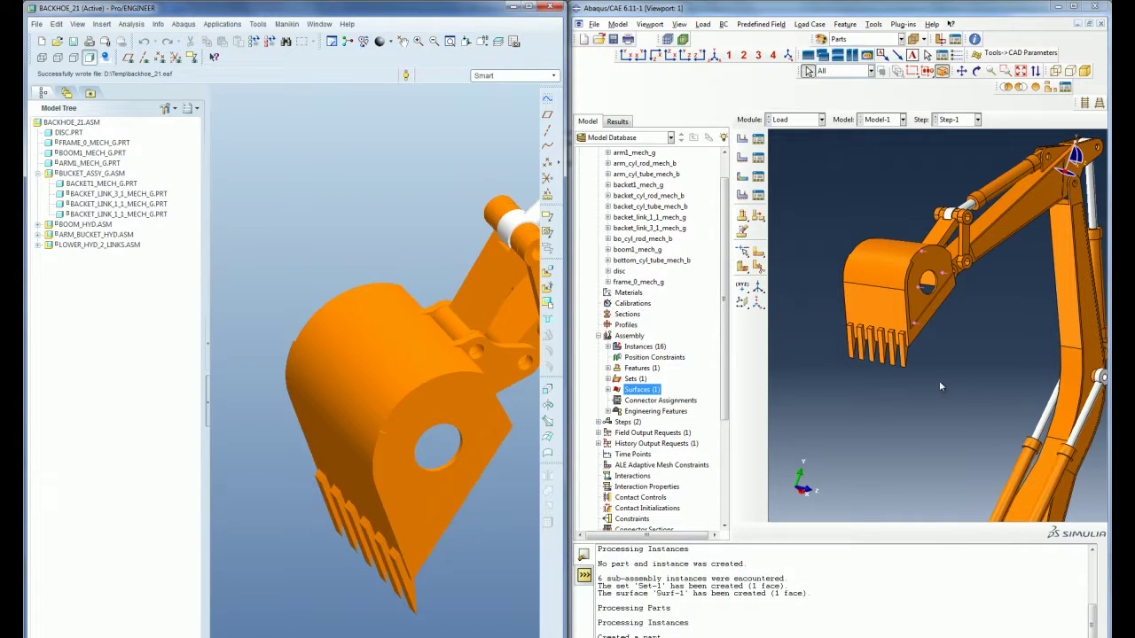
# - Review the definition and region of Load-1 on the updated bucket in Abaqus/CAE, leaving it unedited
pyautogui.keyDown('ctrl'); pyautogui.keyDown('alt'); pyautogui.moveTo(959, 358); pyautogui.dragTo(904, 262); pyautogui.keyUp('alt'); pyautogui.keyUp('ctrl')
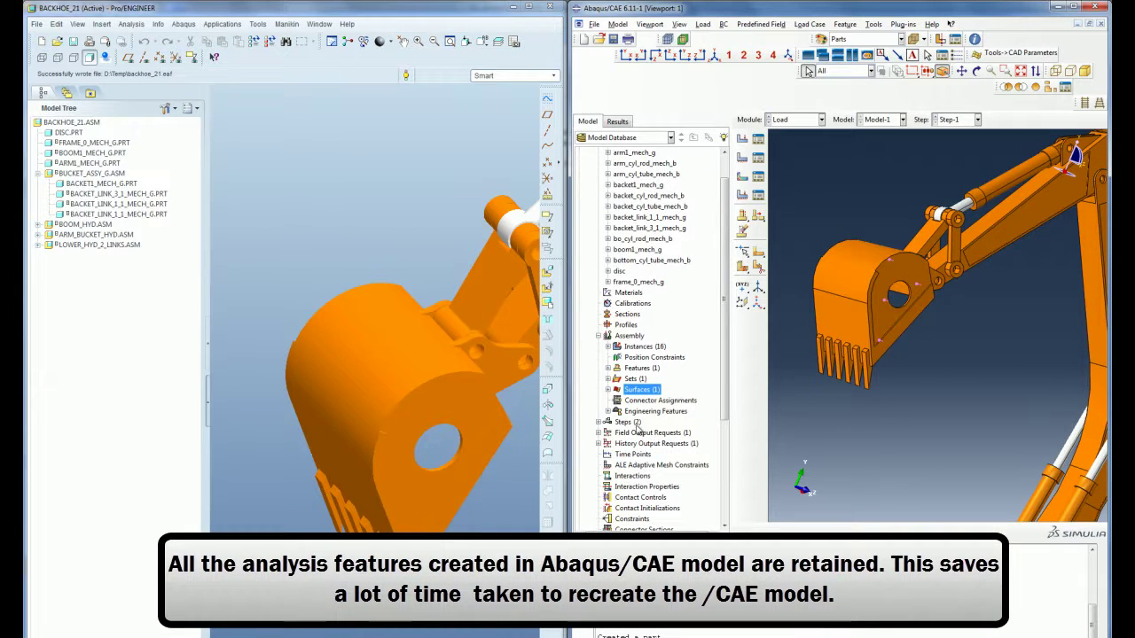
pyautogui.scroll(-1, 632, 444)
pyautogui.scroll(-3, 632, 444)
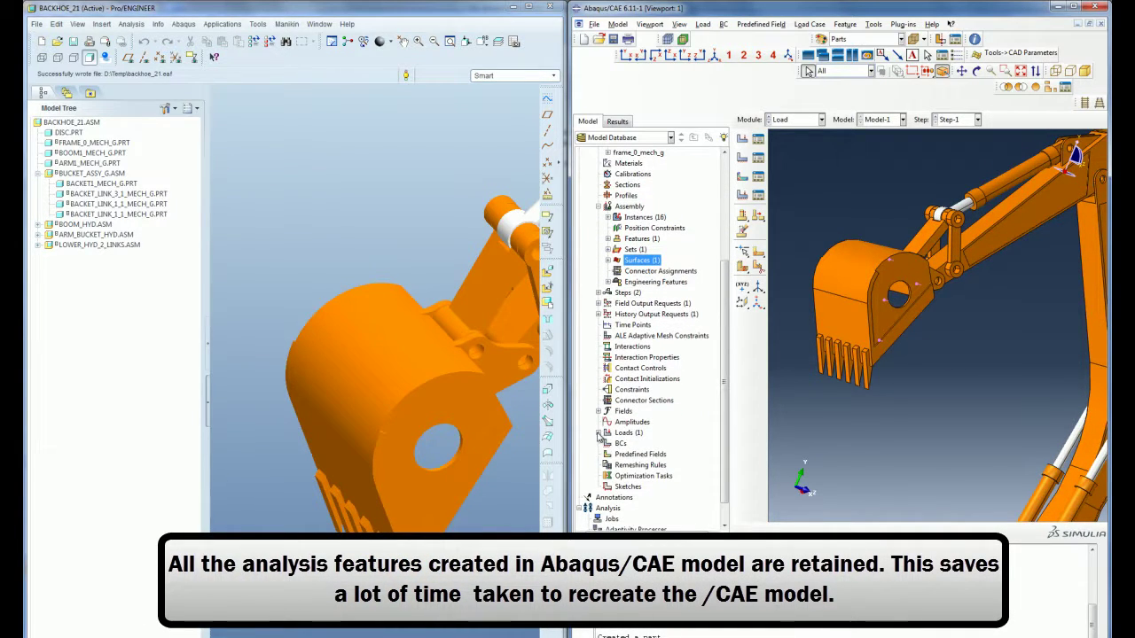
pyautogui.doubleClick(624, 443)
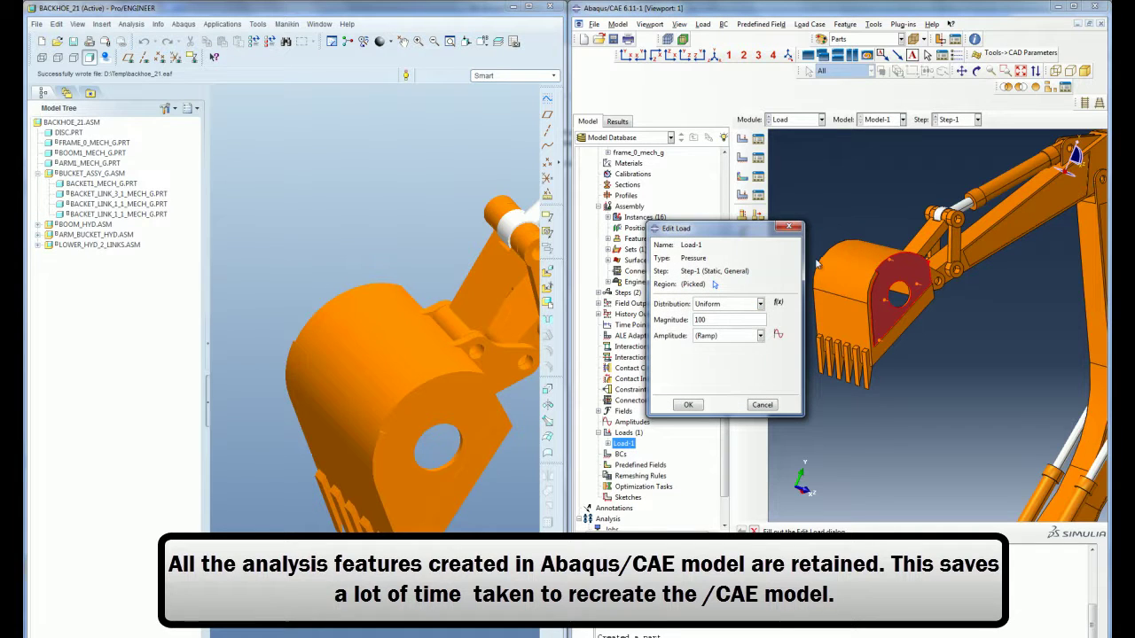
pyautogui.click(761, 404)
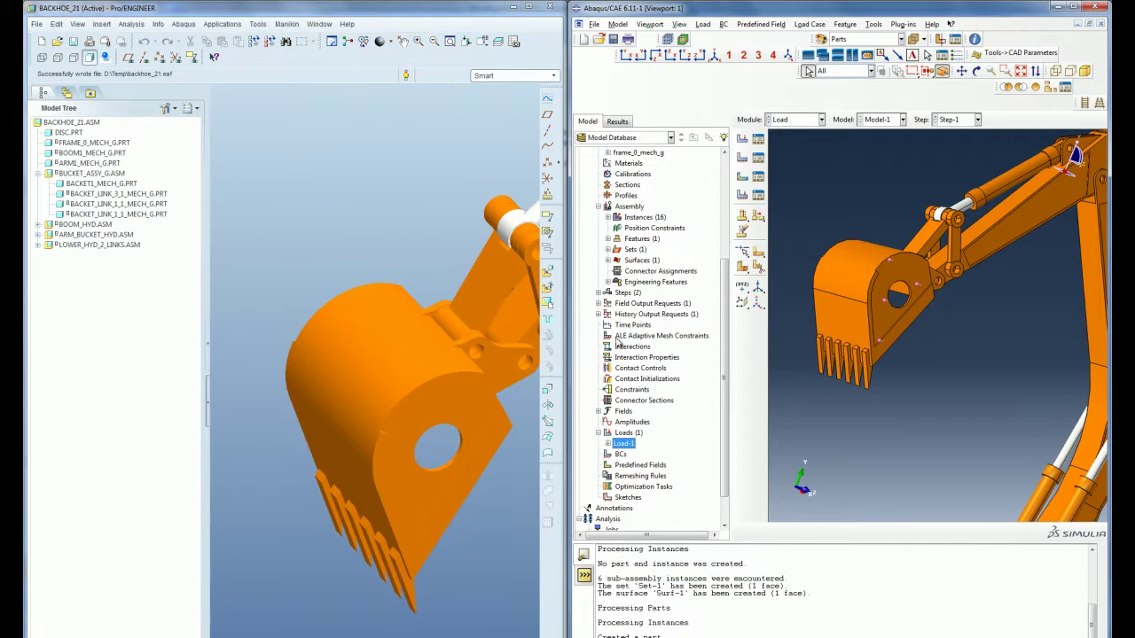
# - Check the regions of assembly set Set-1 and surface Surf-1 on the updated bucket, keeping both definitions as they are
pyautogui.click(607, 250)
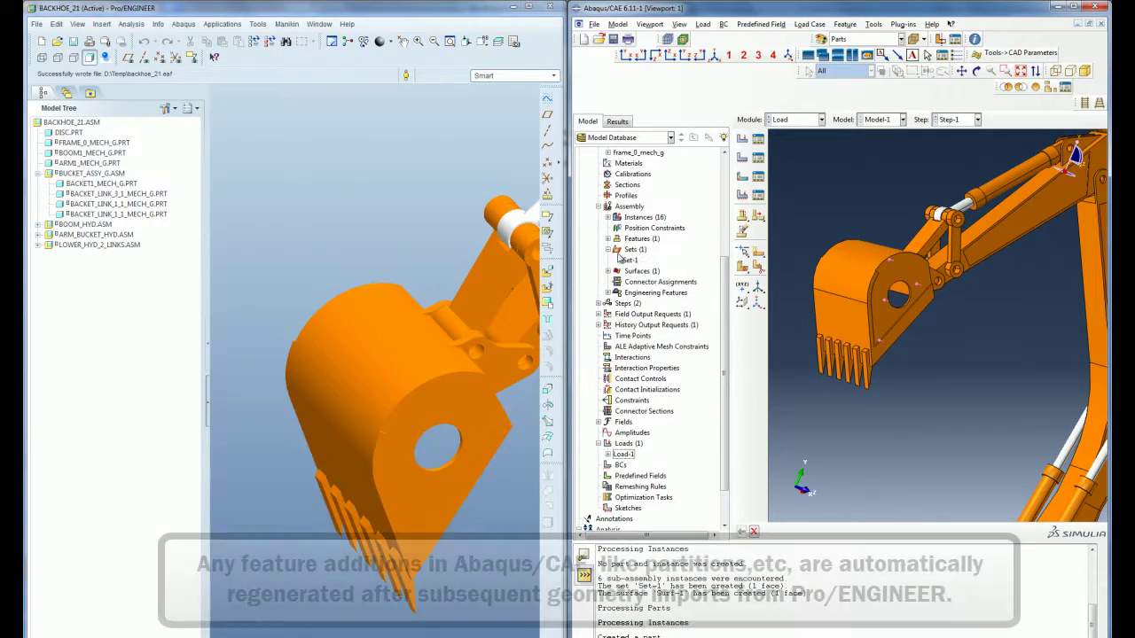
pyautogui.doubleClick(629, 260)
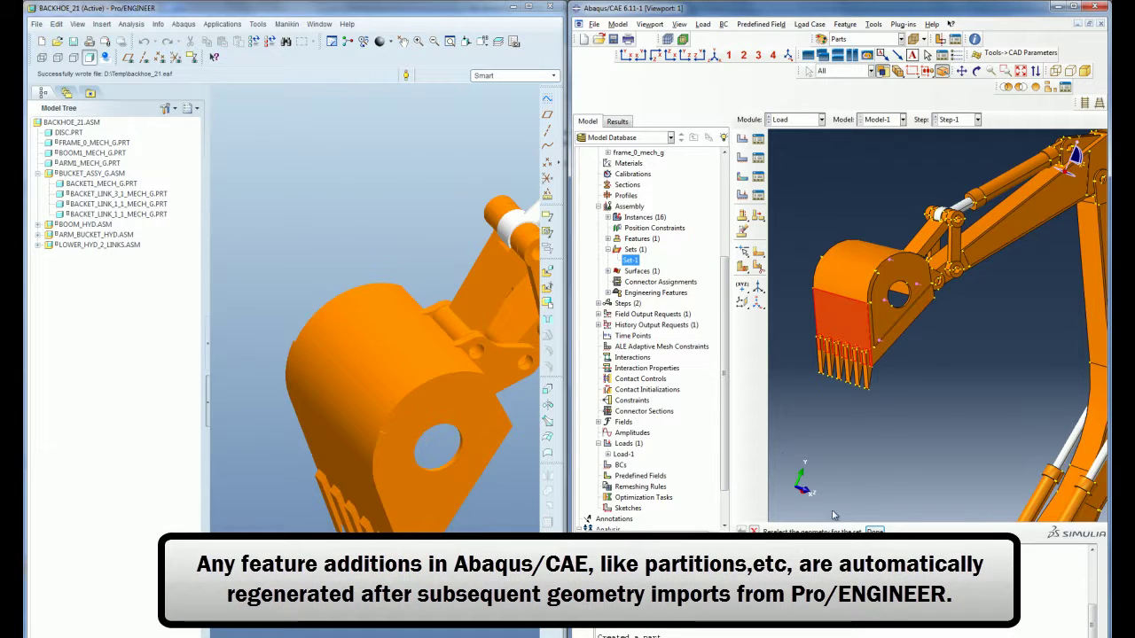
pyautogui.click(874, 532)
pyautogui.click(609, 270)
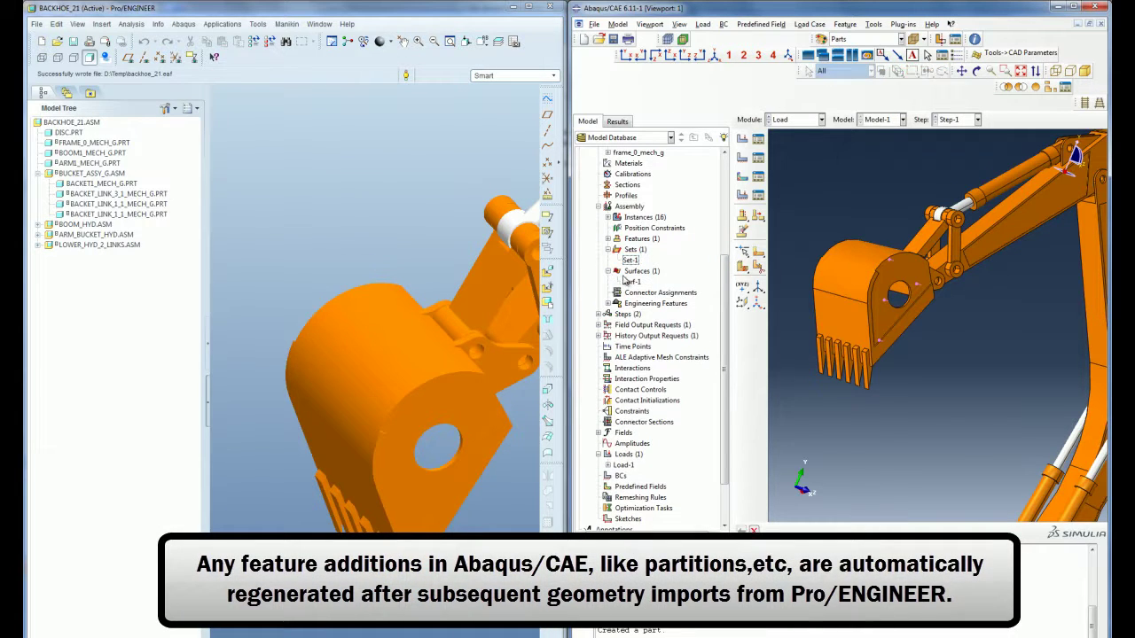
pyautogui.click(631, 281)
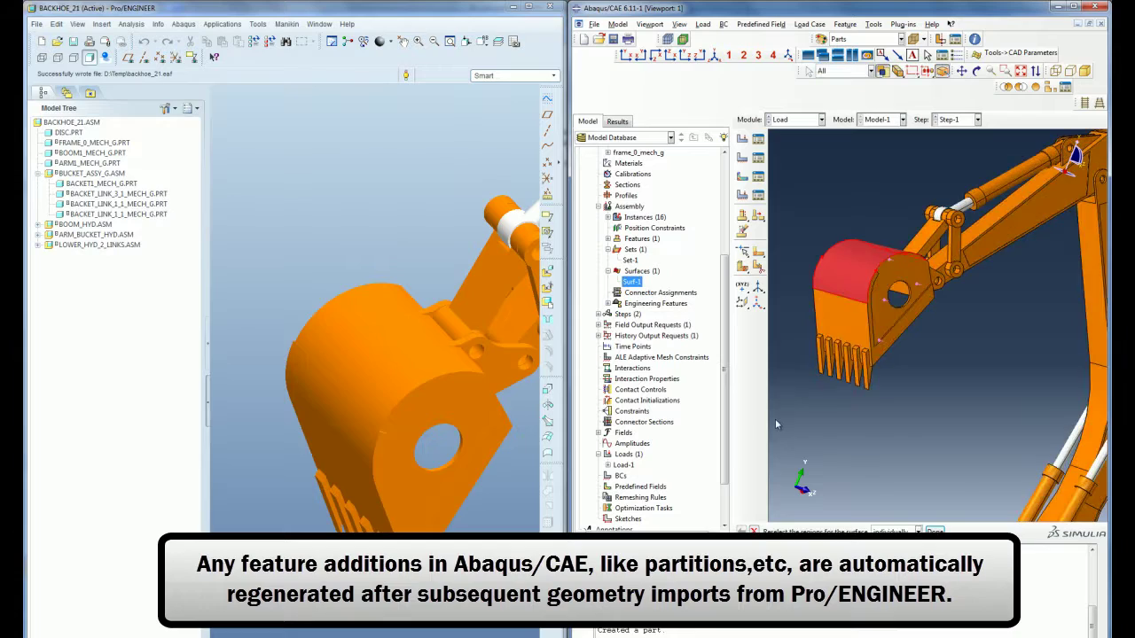
pyautogui.click(934, 531)
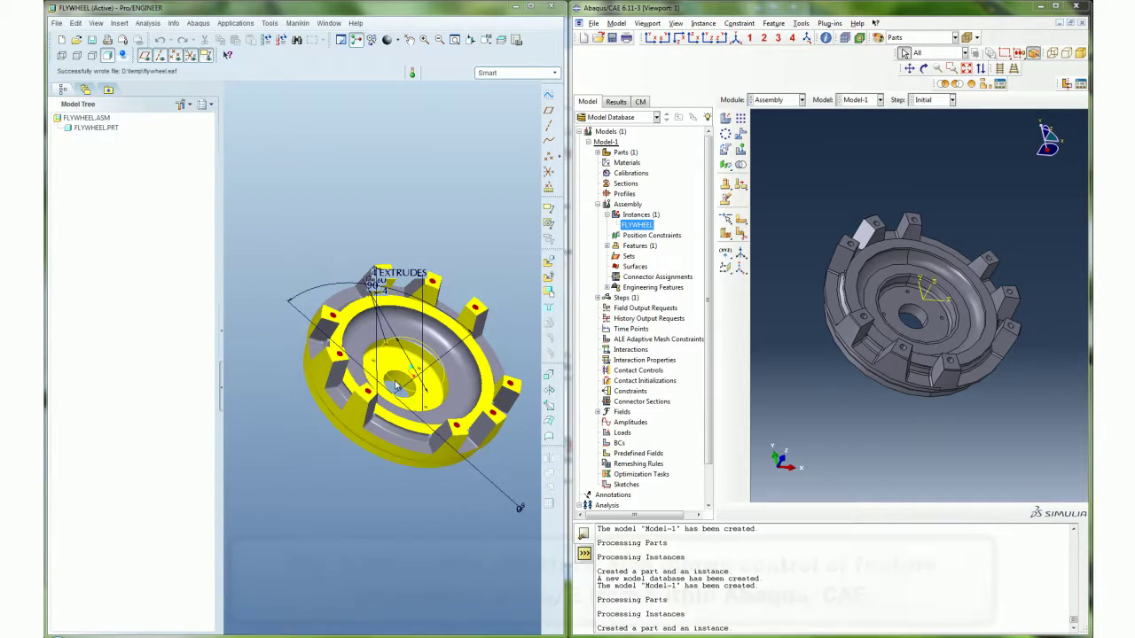
# - Switch to Pro/ENGINEER and display the feature-level parameters of the flywheel's cut feature, widening the Name column to read them fully
pyautogui.click(269, 23)
pyautogui.click(289, 46)
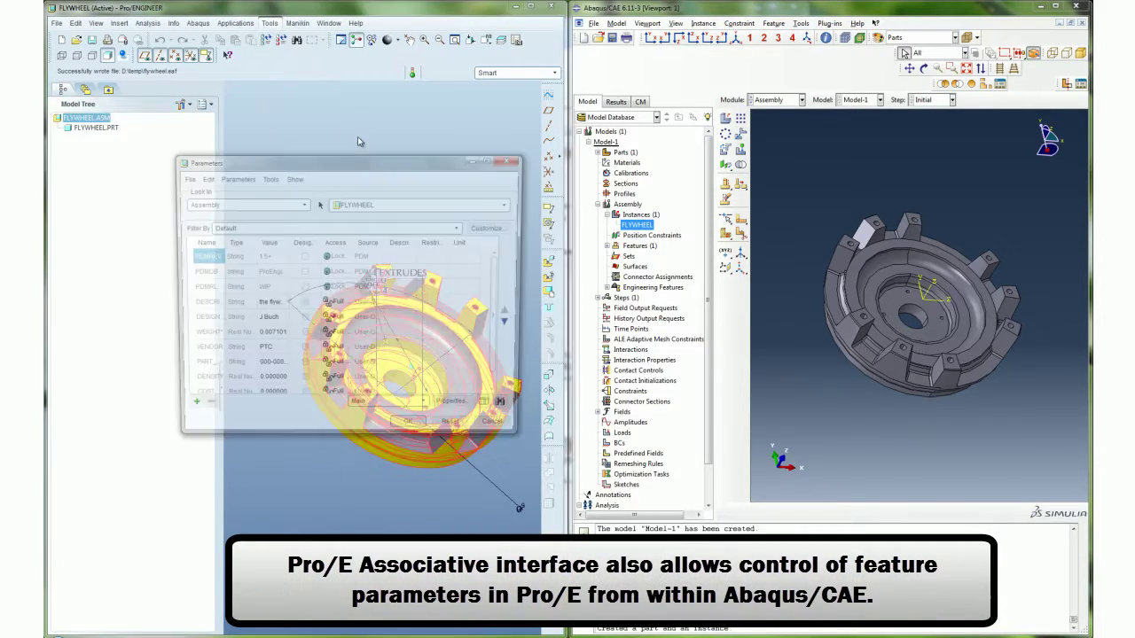
pyautogui.click(370, 206)
pyautogui.click(373, 240)
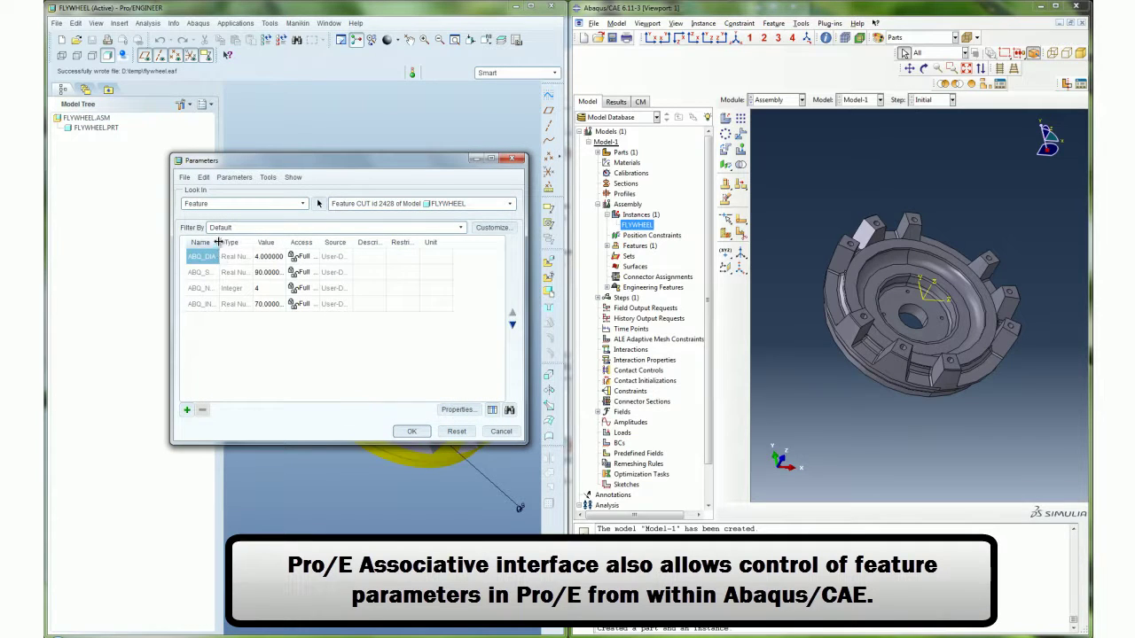
pyautogui.moveTo(219, 243); pyautogui.dragTo(245, 243)
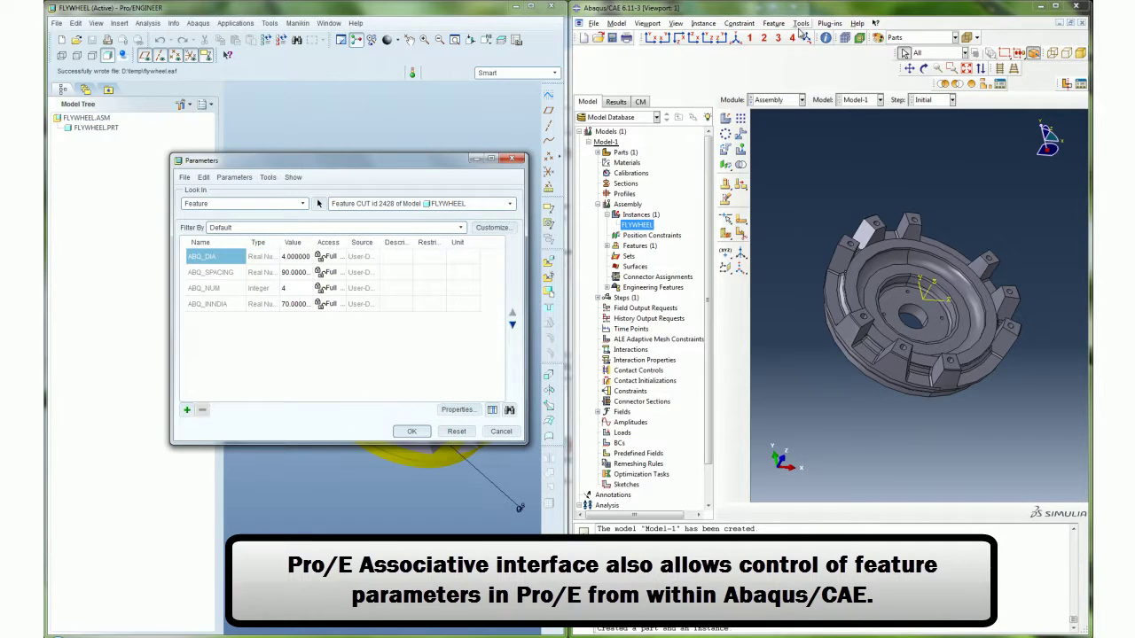
# - In Abaqus/CAE, open the flywheel's CAD parameters, set ABQ_INNDIA to 65 and ABQ_DIA to 6, and open ABQ_SPACING for editing
pyautogui.click(801, 23)
pyautogui.moveTo(852, 134)
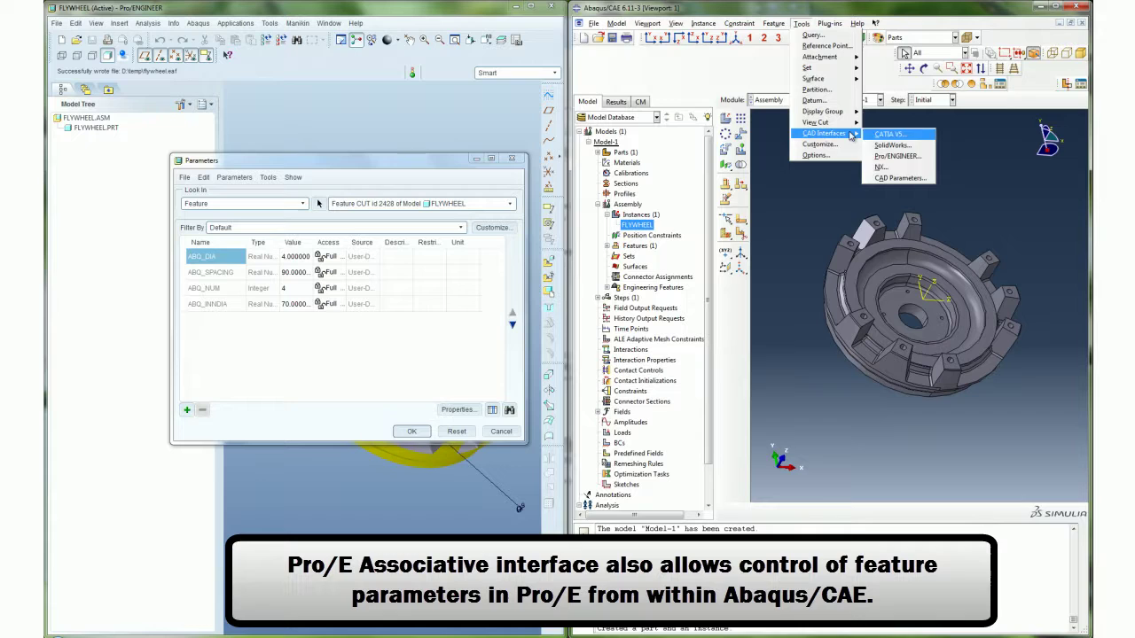
pyautogui.click(899, 178)
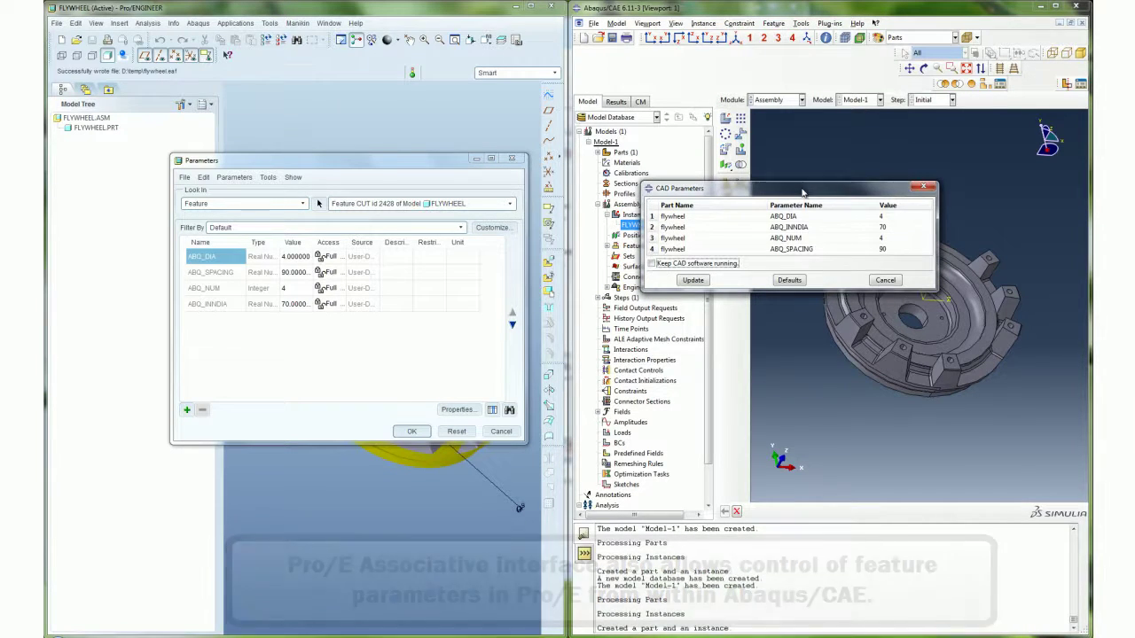
pyautogui.doubleClick(886, 227)
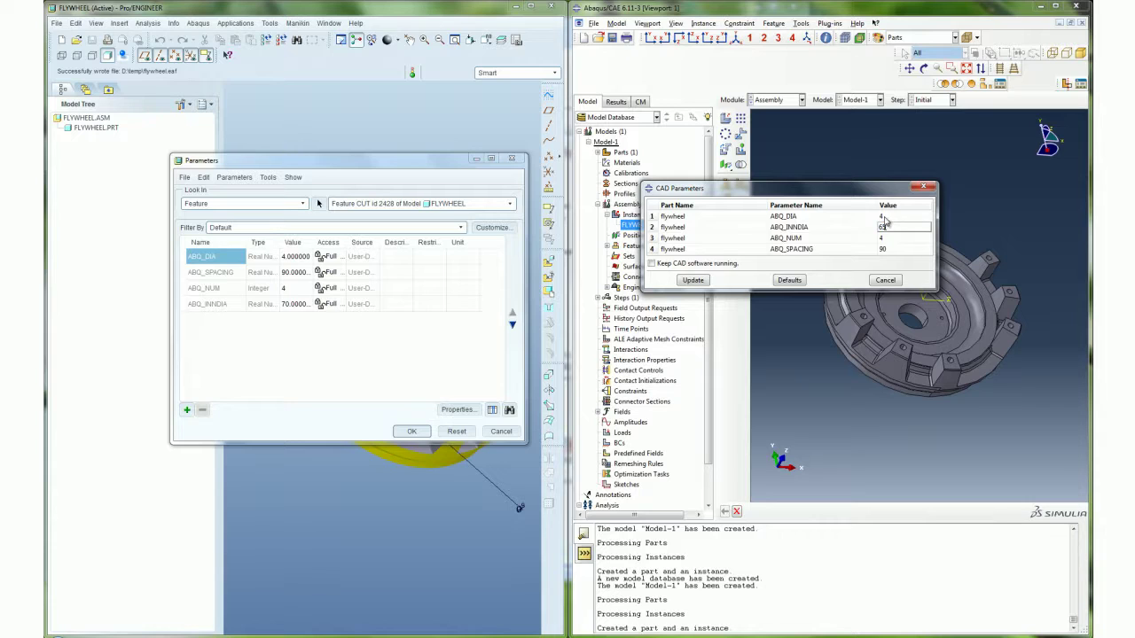
pyautogui.doubleClick(885, 216)
pyautogui.doubleClick(884, 248)
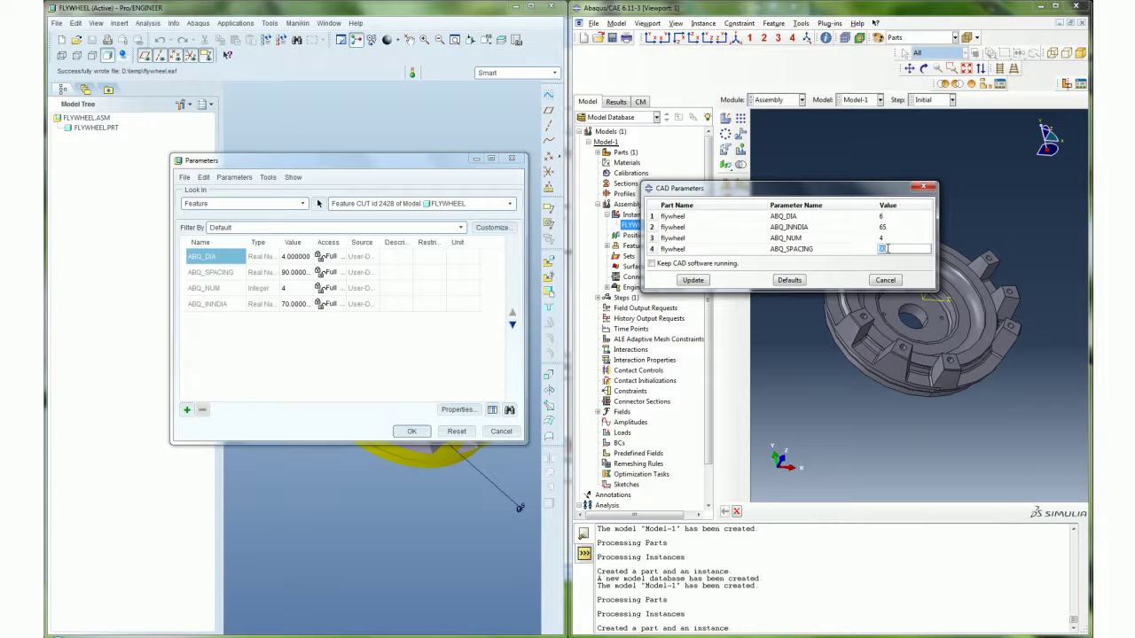